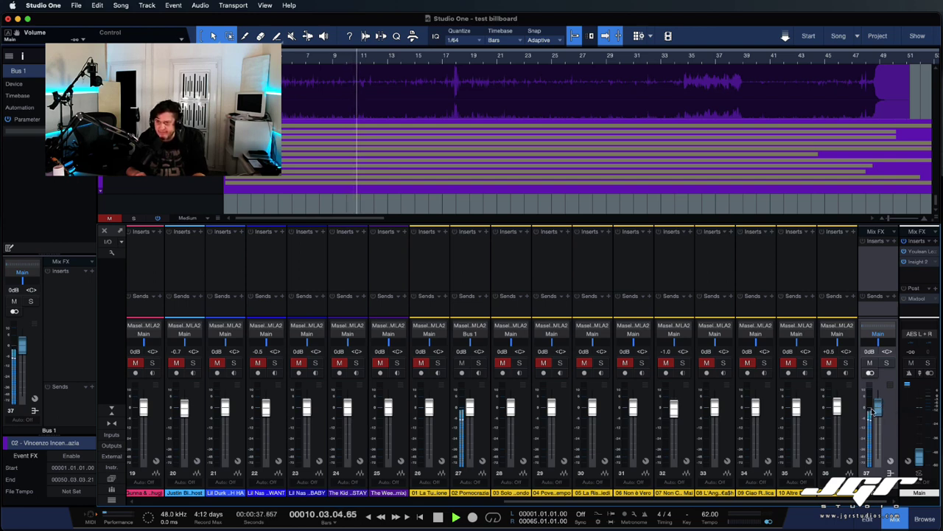
- Insert a Level Meter on Bus 1, resize it into a tall vertical display, and place it beside the Bus 1 channel
mouse_move(871, 412)
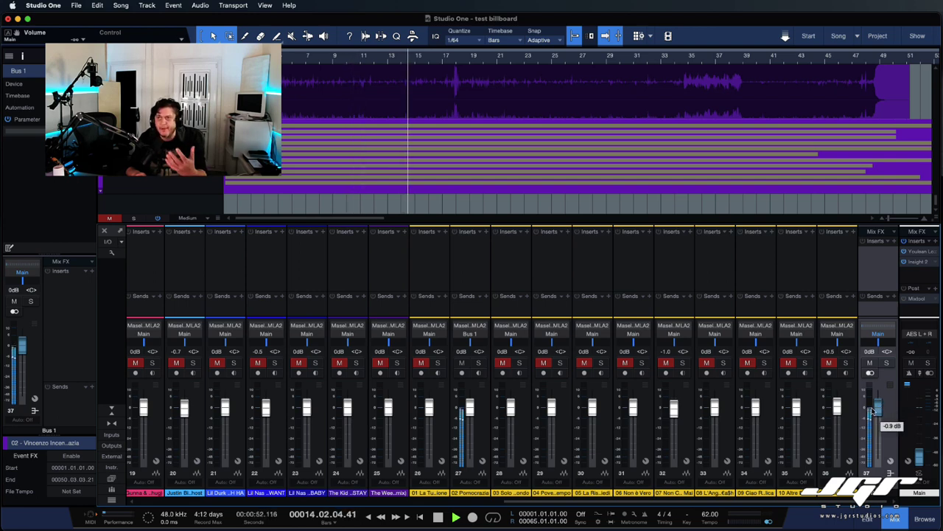
drag(873, 412, 872, 426)
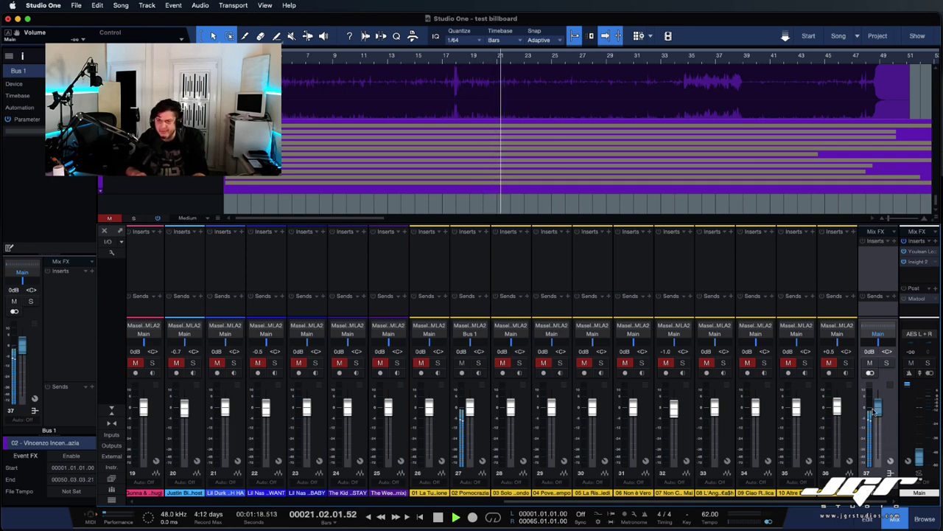
click(894, 295)
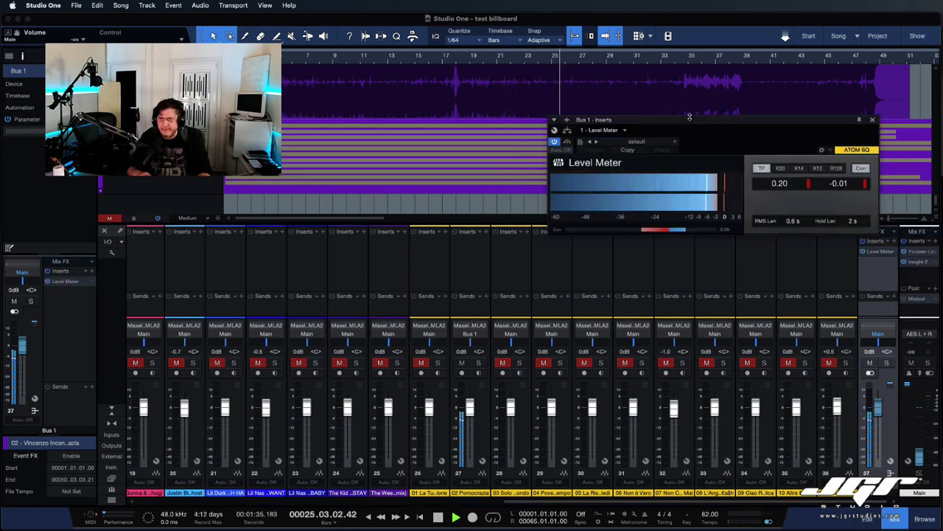
drag(689, 116, 588, 167)
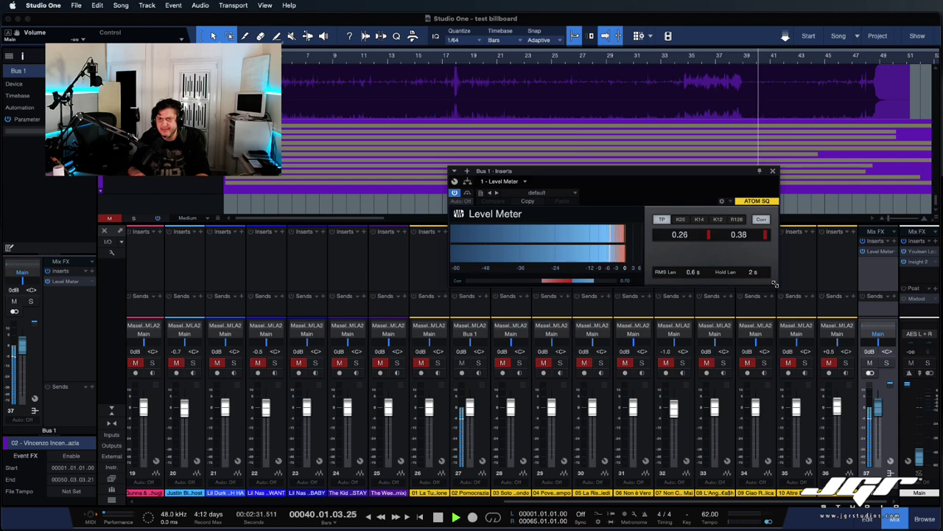
click(704, 276)
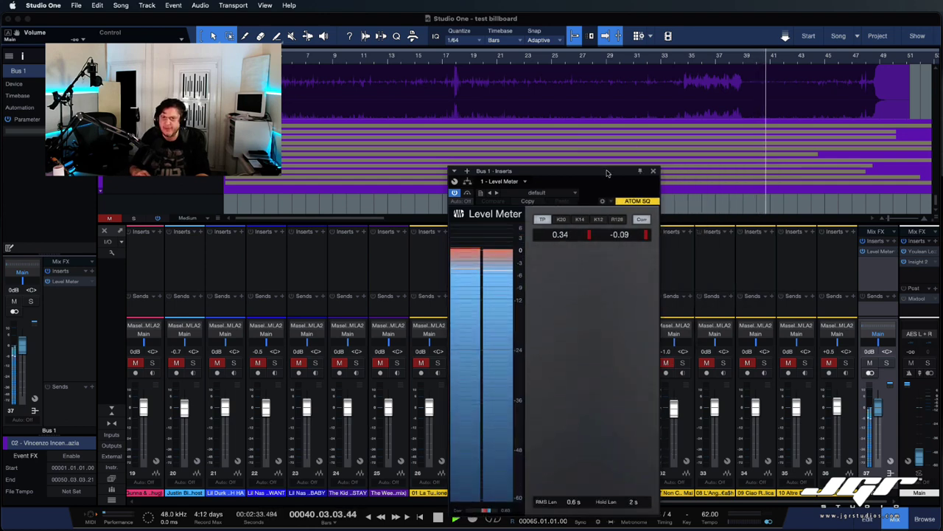
drag(589, 171, 755, 134)
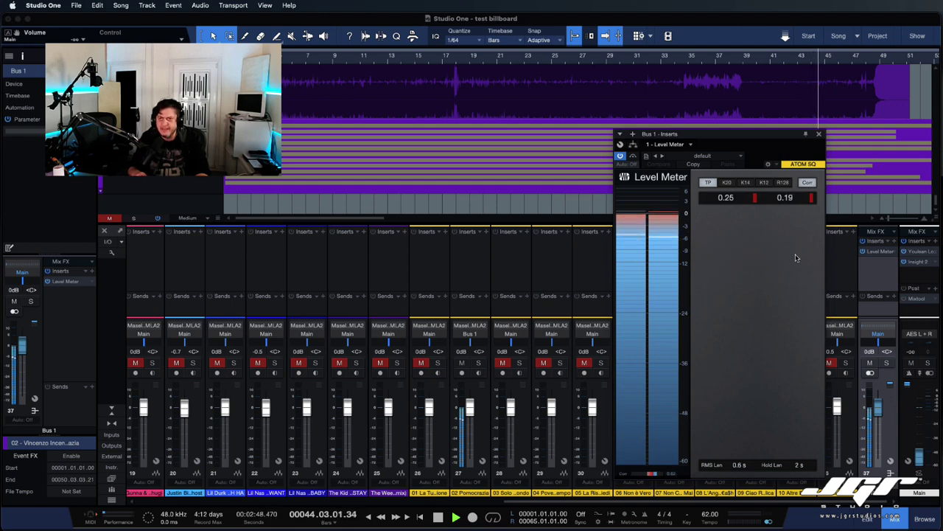
- Compare the Level Meter's K20, K14 and K12 scales during playback, ending on K20
click(729, 184)
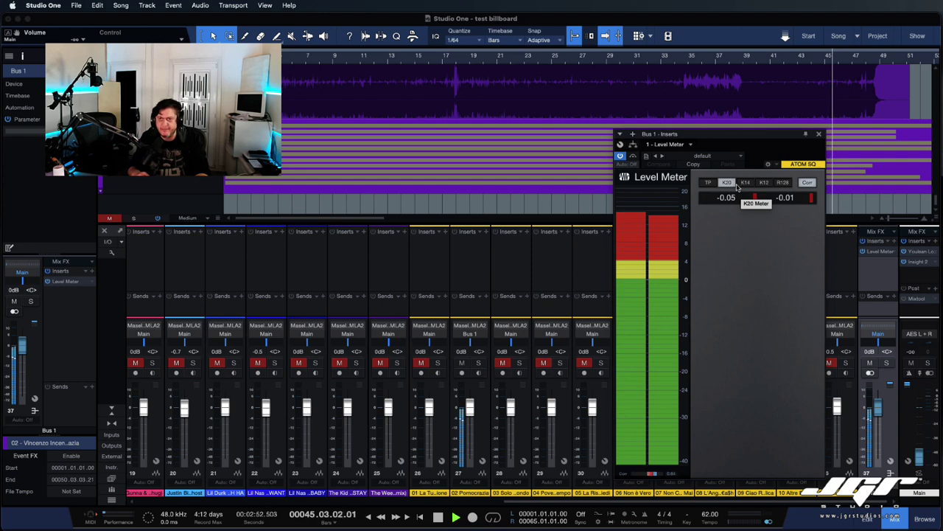
click(745, 183)
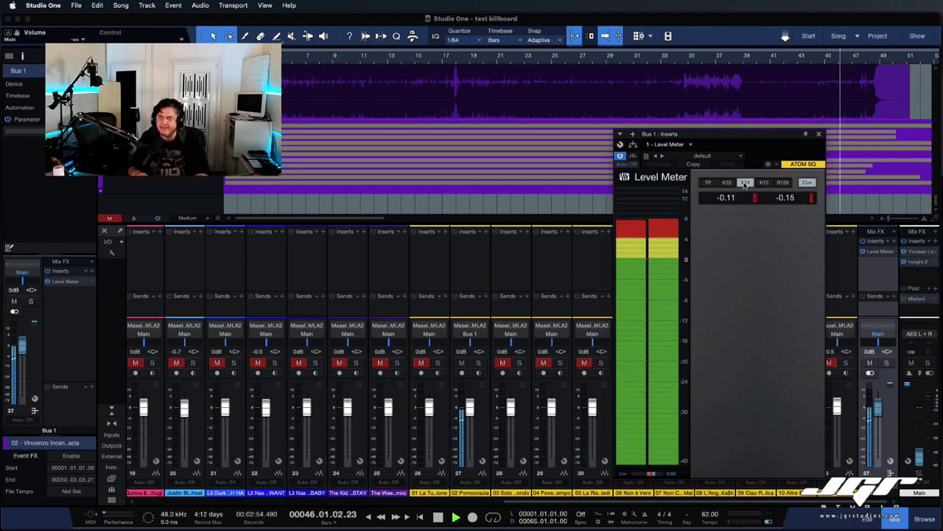
click(765, 184)
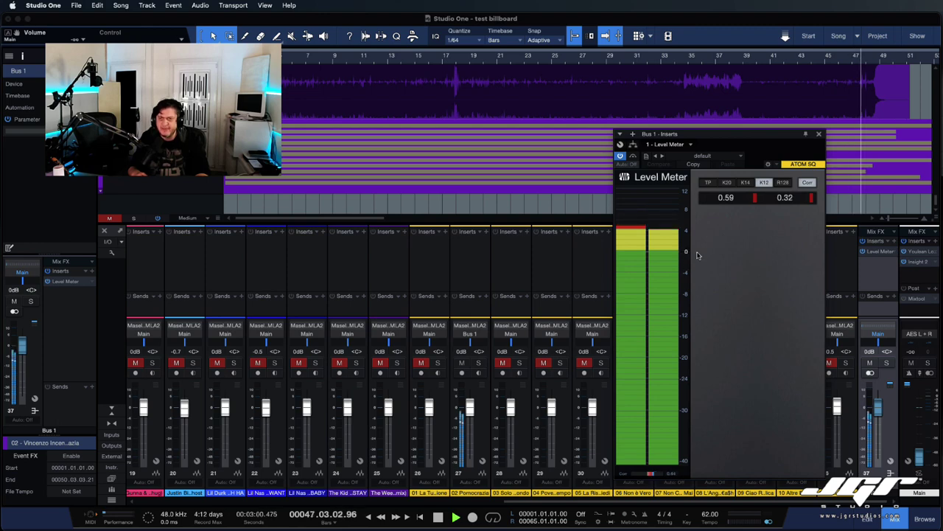
click(727, 183)
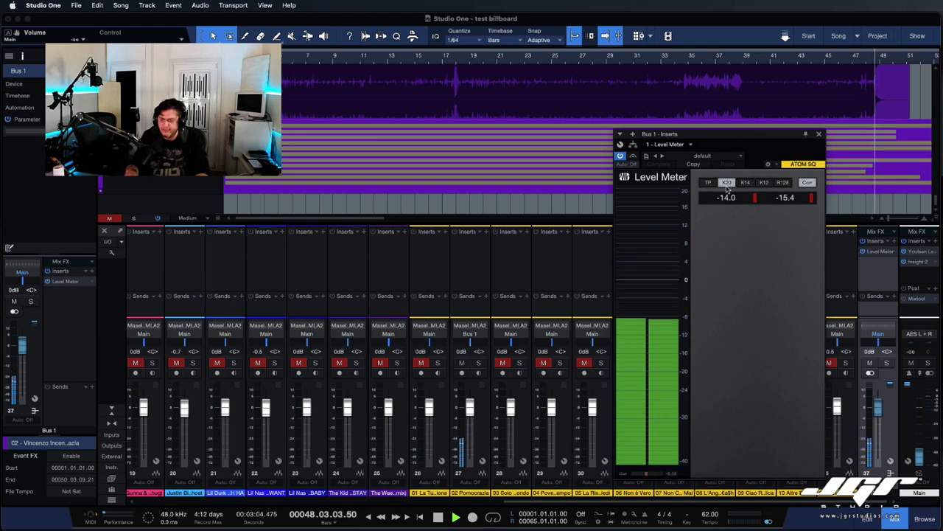
- Play the song from its beginning and check the level on the K14 and K12 scales
key(comma)
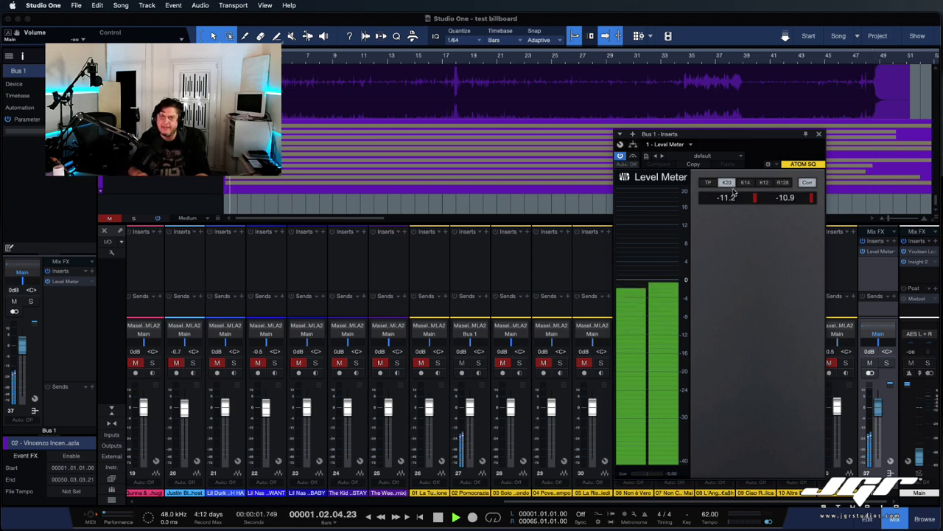
click(745, 183)
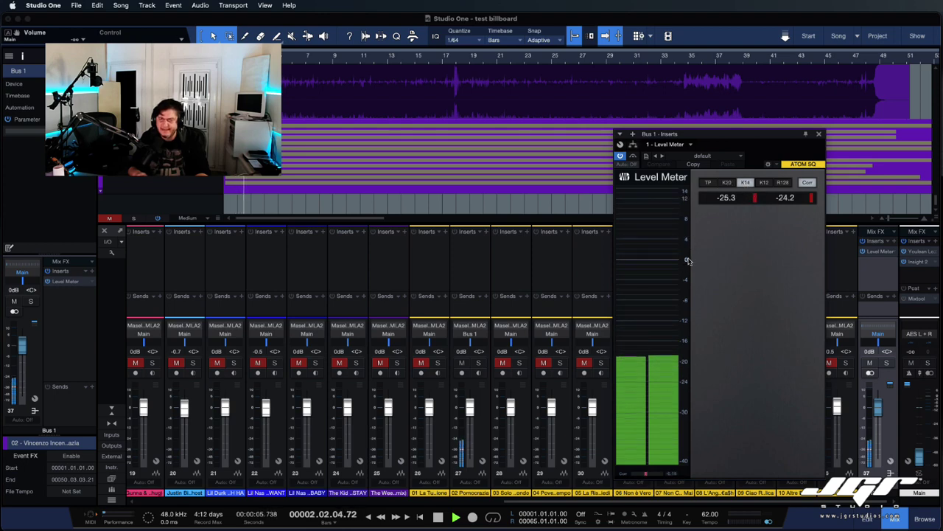
click(764, 183)
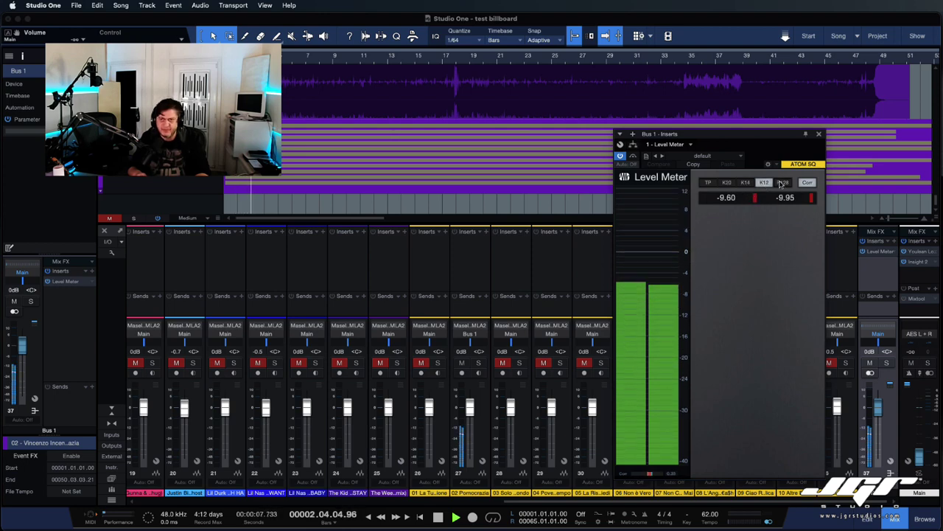
- Check the loudness in R128 mode with LUFS units, and return the Level Meter to TP mode
click(782, 183)
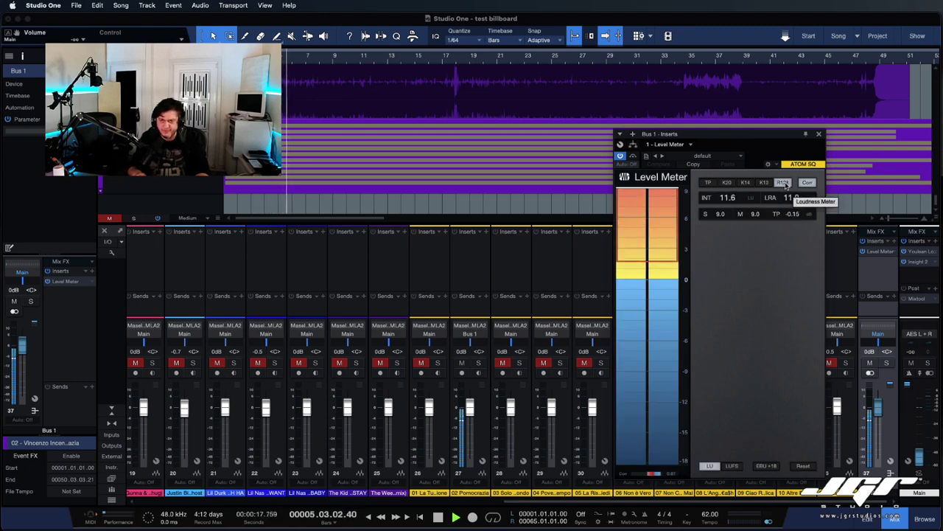
click(732, 465)
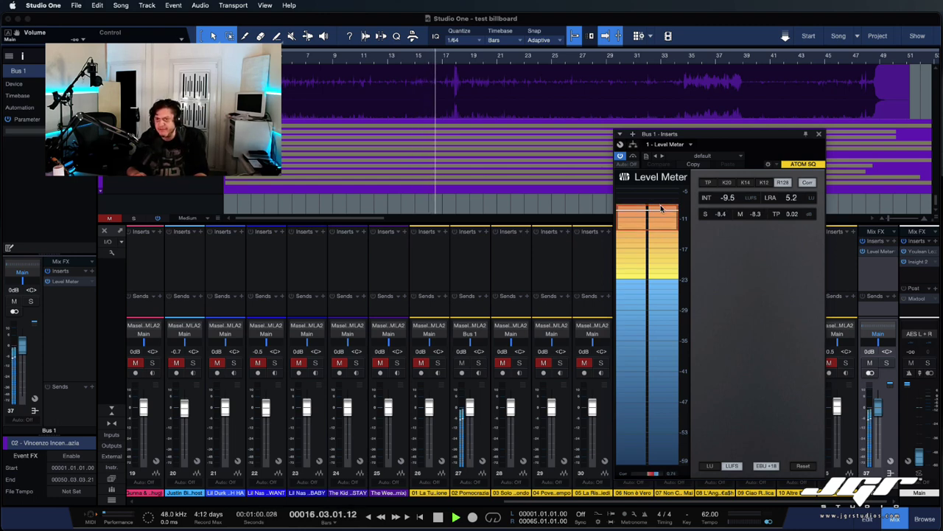
mouse_move(664, 212)
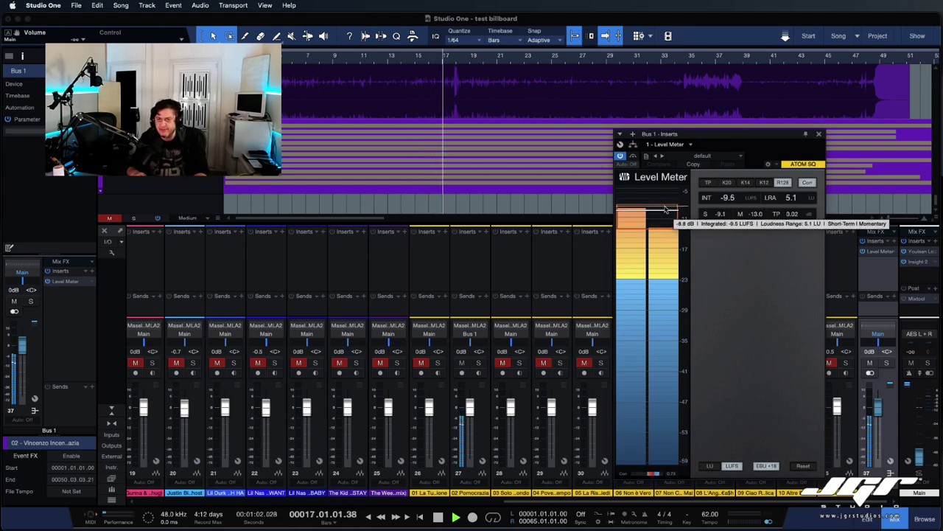
click(708, 182)
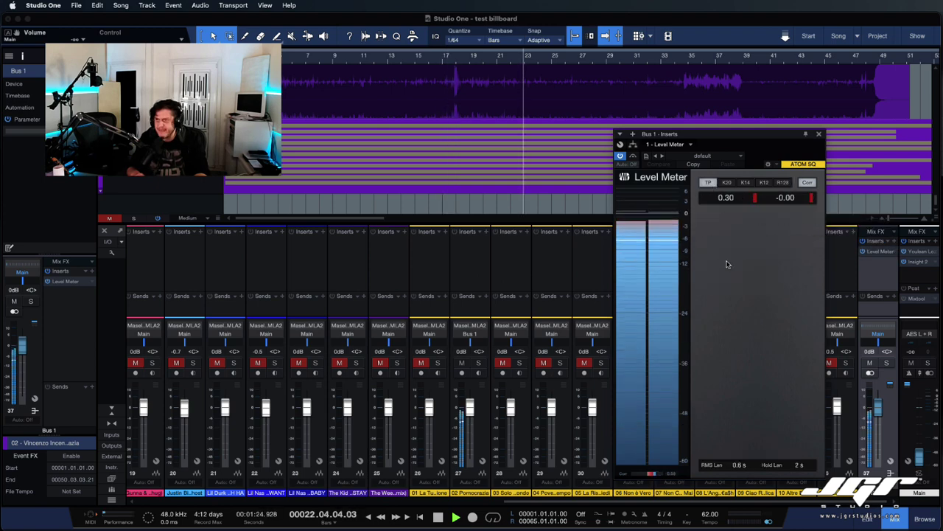
mouse_move(637, 267)
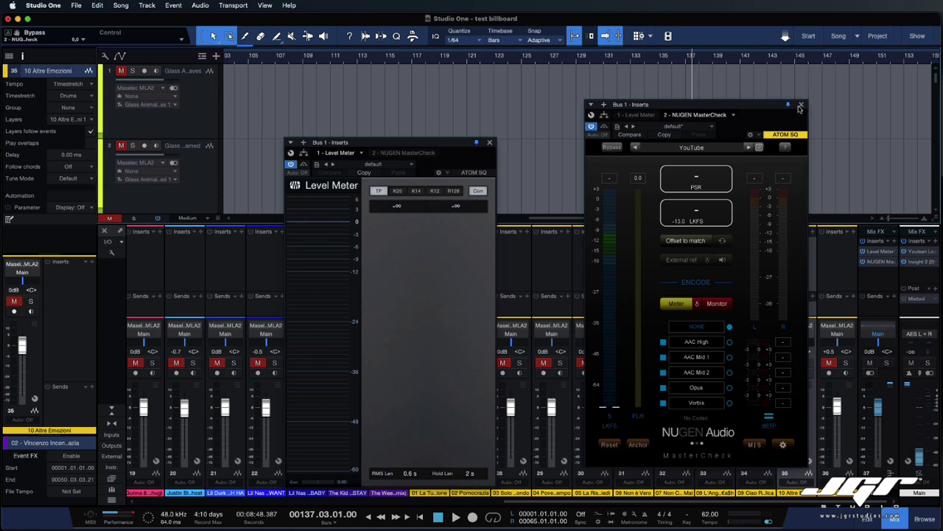
- Close the NUGEN MasterCheck and Level Meter windows and hide the mixer
click(801, 104)
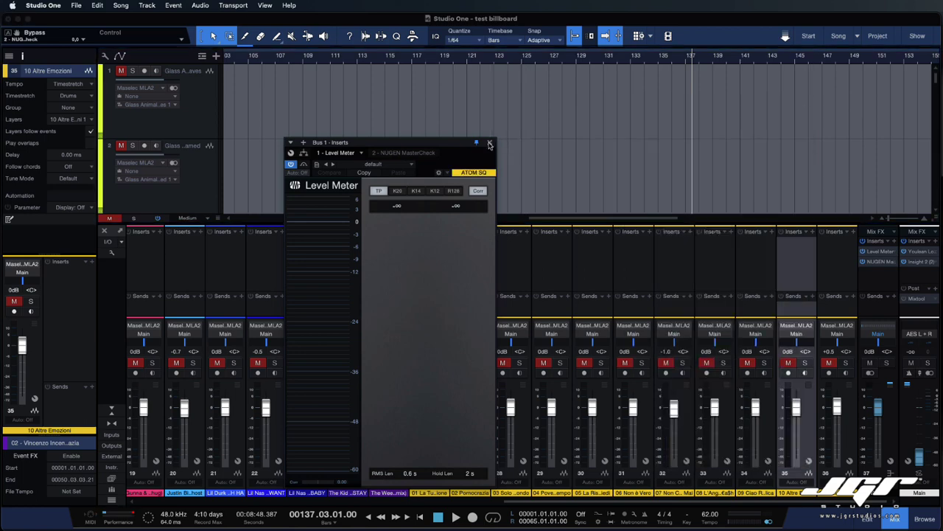
click(490, 142)
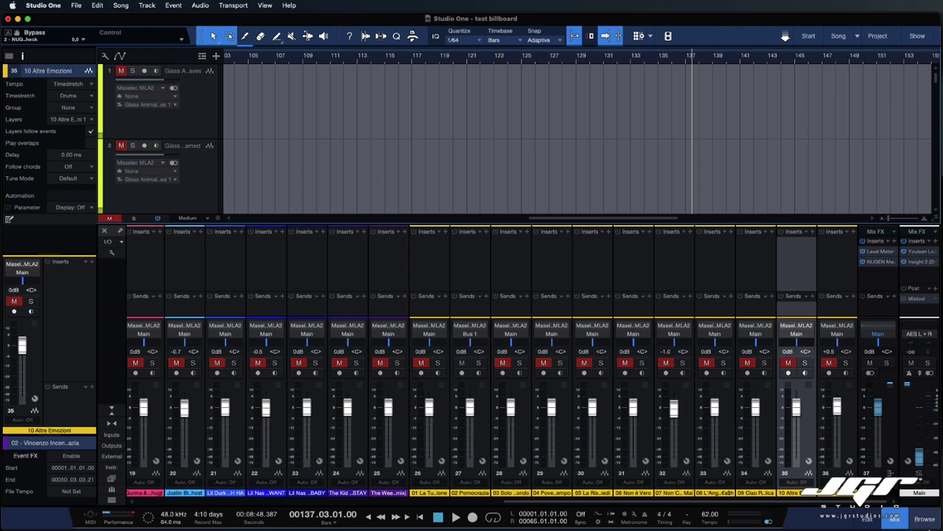
click(894, 519)
- Return the playhead to the start of the song and select track 1, Glass Animals - Heat Waves
key(Home)
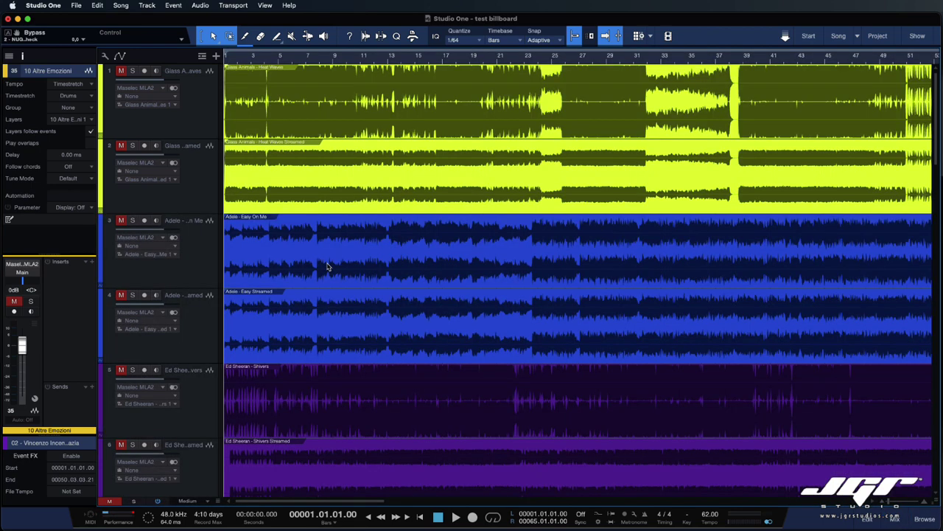
click(205, 118)
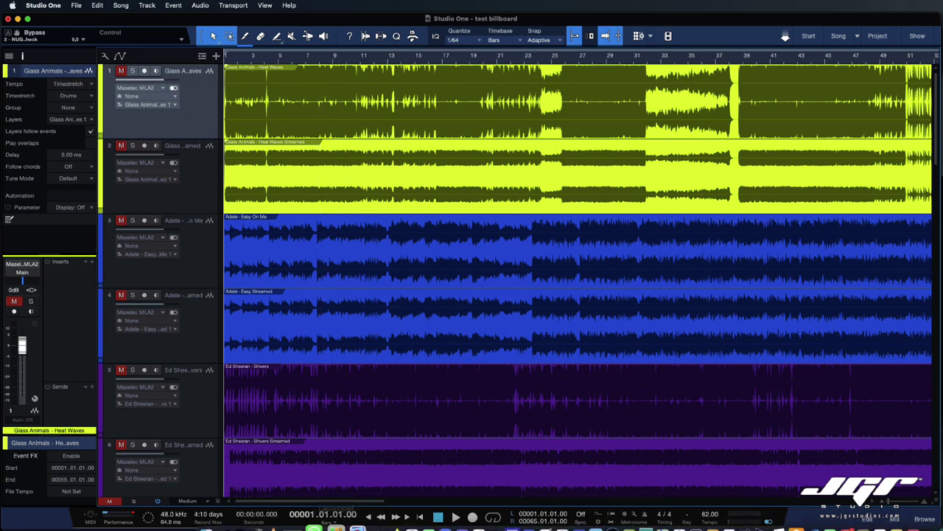
- Switch to Audio Hijack and move the Untitled Session window with the Safari recording chain over the middle of the arrangement
mouse_move(330, 516)
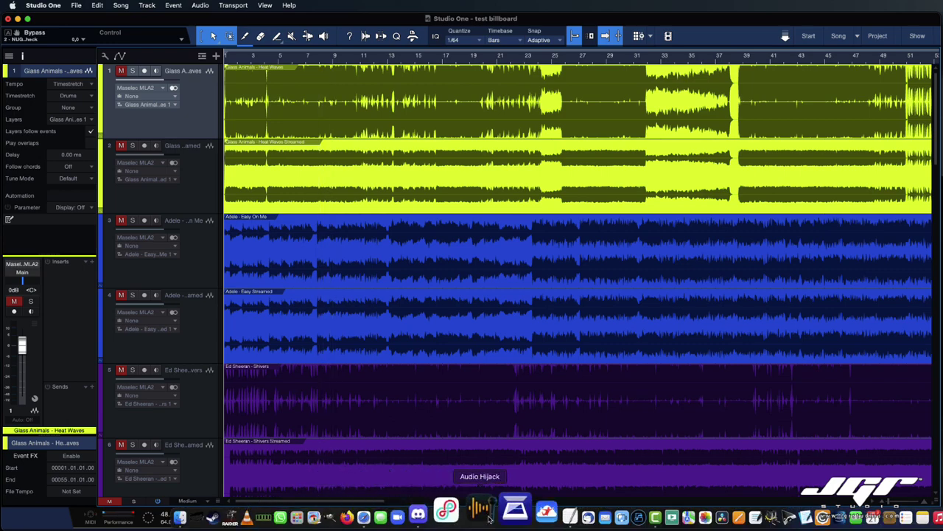
click(481, 510)
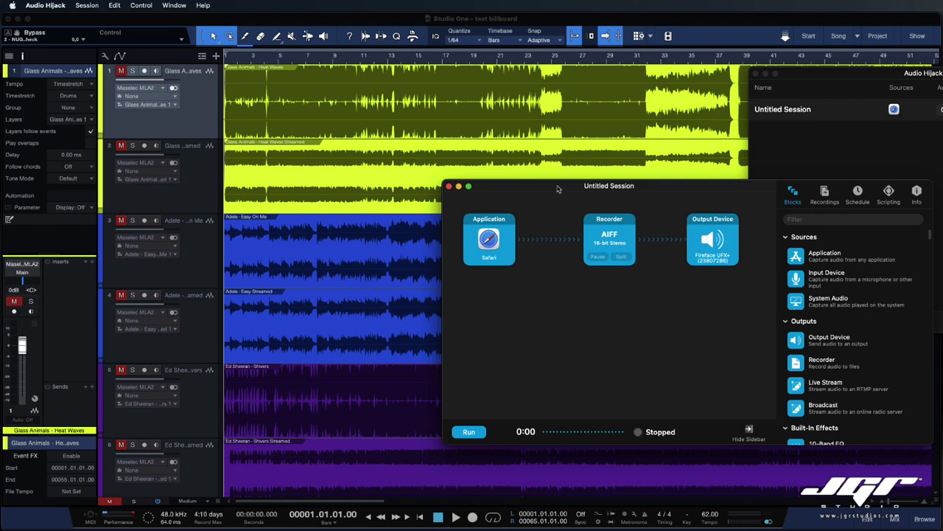
drag(557, 188, 434, 191)
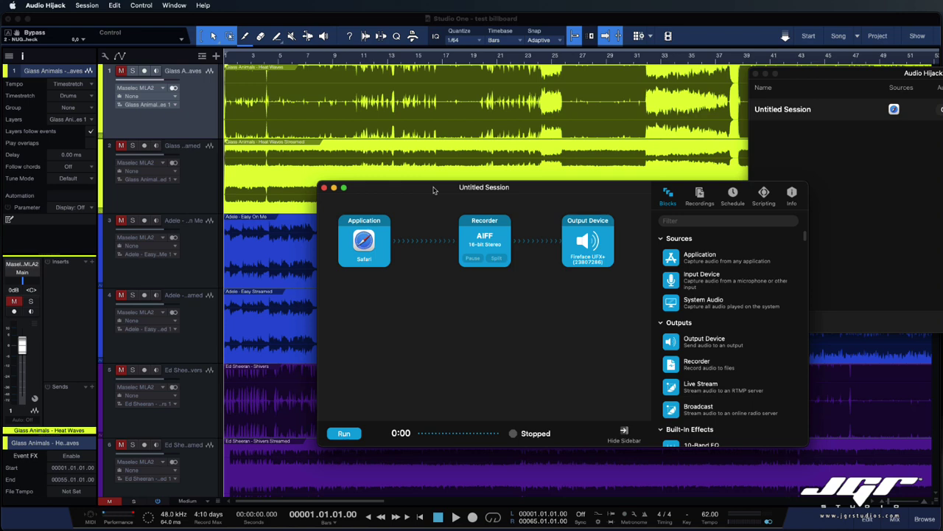
drag(433, 190, 454, 197)
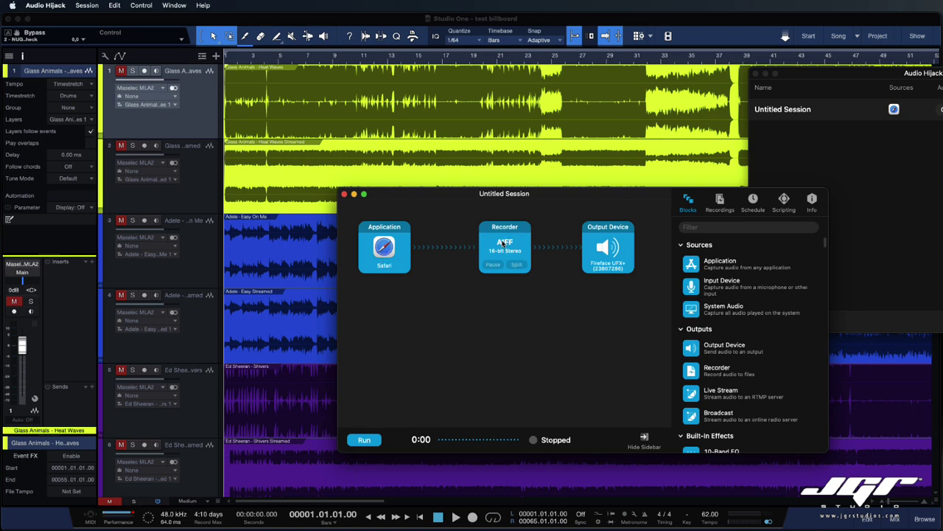
drag(581, 195, 621, 183)
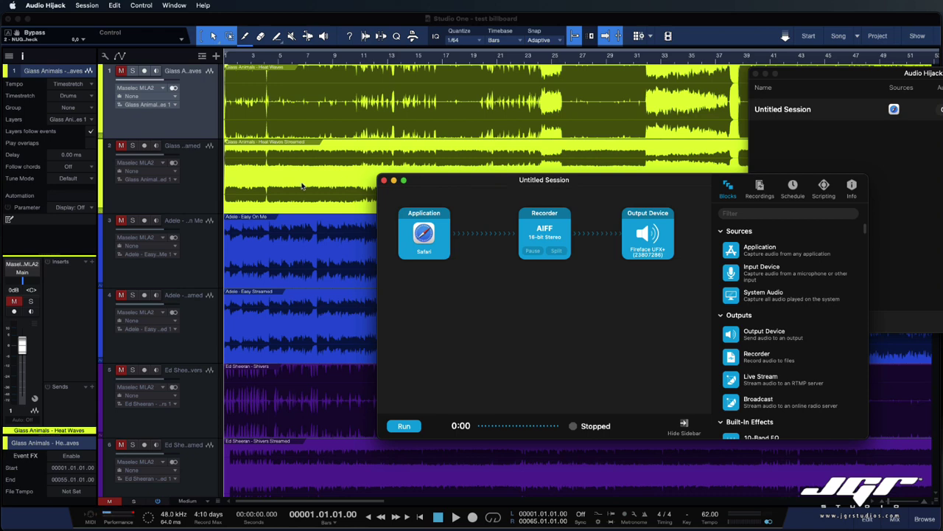
scroll(302, 185, down, 5)
scroll(303, 186, up, 5)
drag(474, 184, 442, 190)
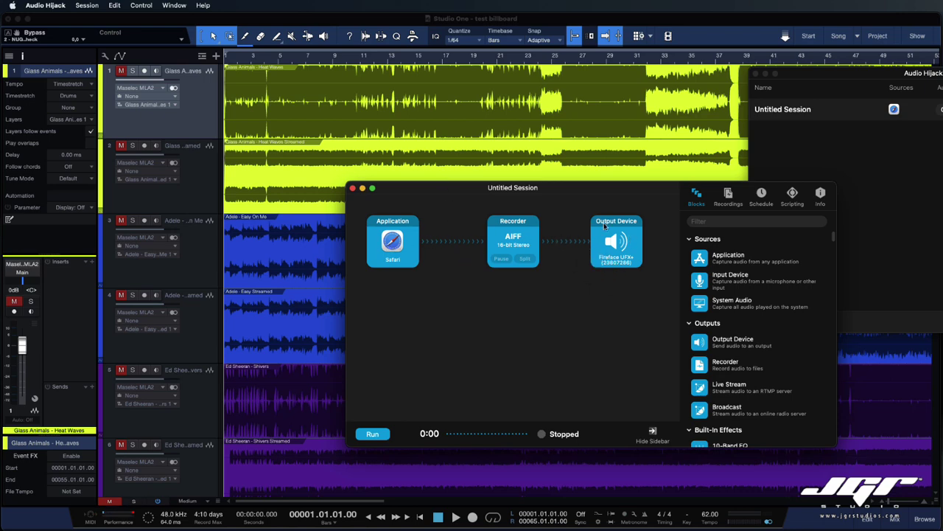
- Examine the Recorder block's file and quality settings, close them, and switch back to Studio One
click(518, 224)
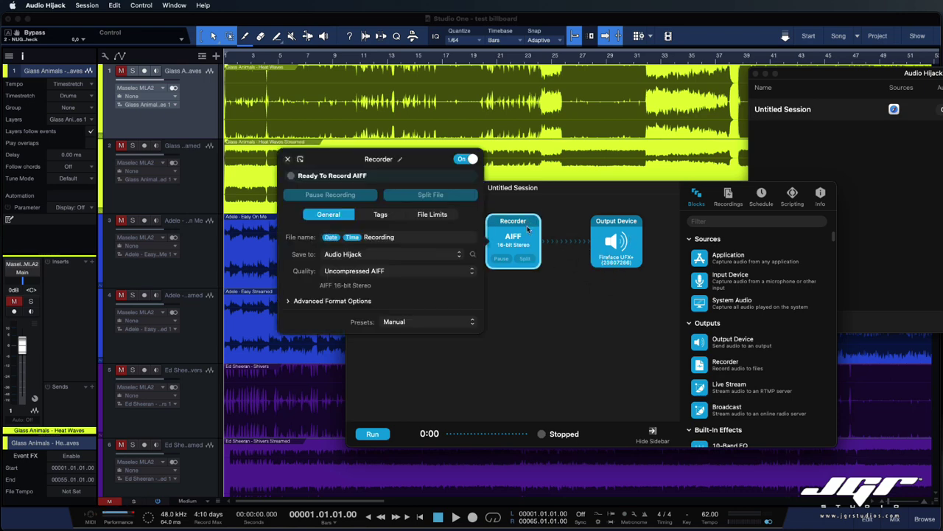
click(543, 251)
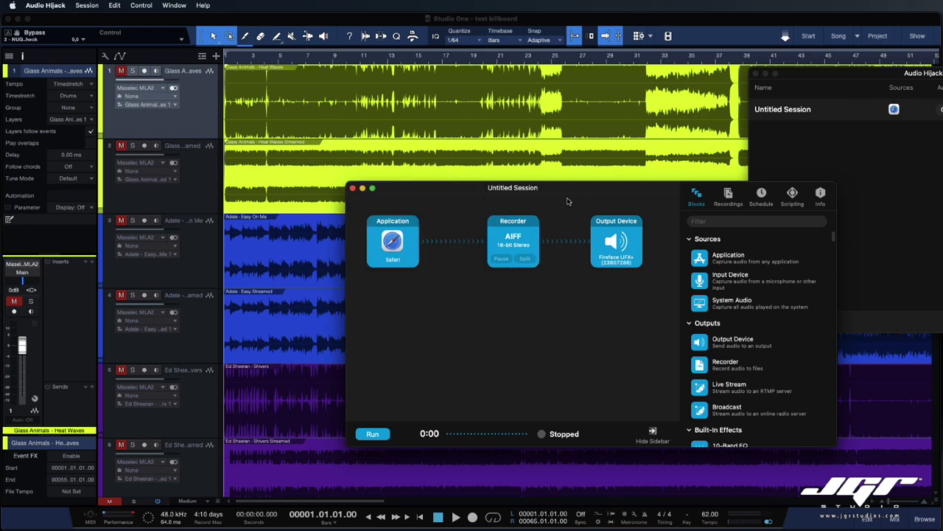
click(562, 158)
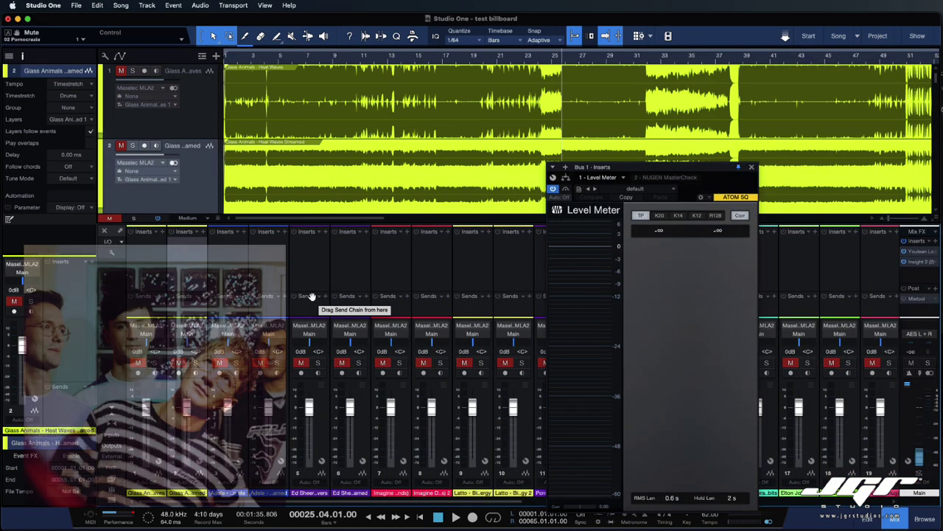
- Unmute the original Glass Animals - Heat Waves track and play it from about bar 5 to check its true peak levels
key(Up)
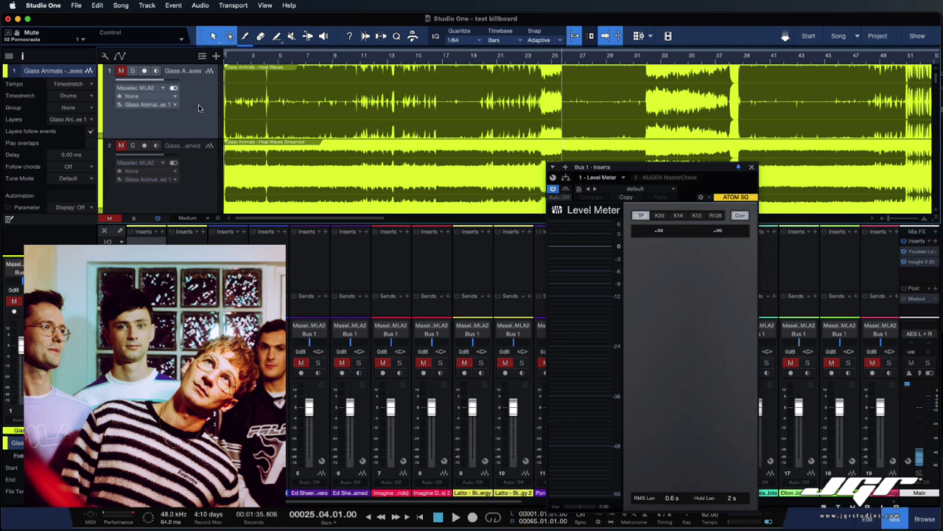
click(120, 71)
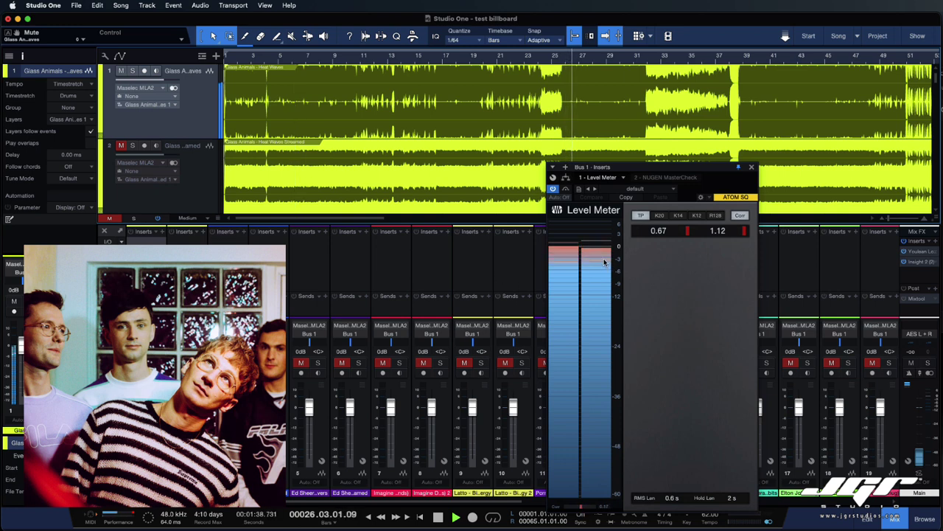
mouse_move(604, 262)
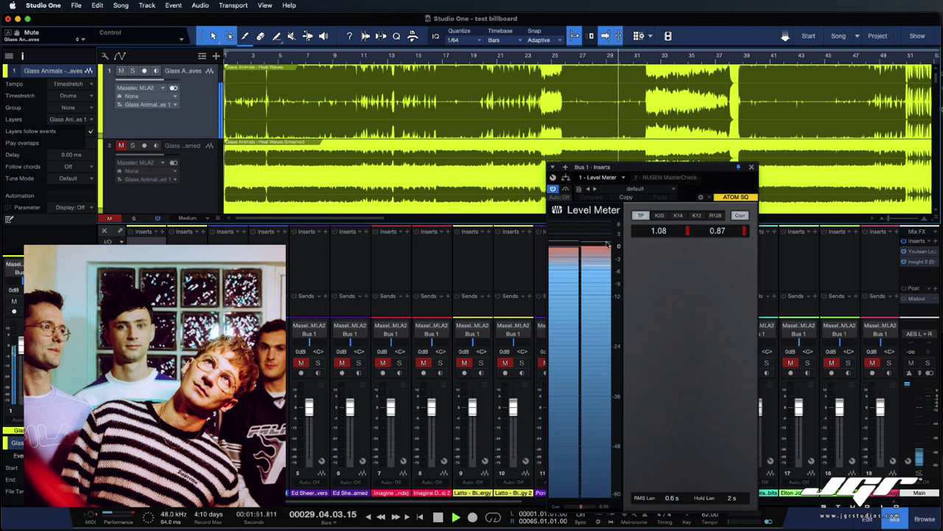
click(280, 53)
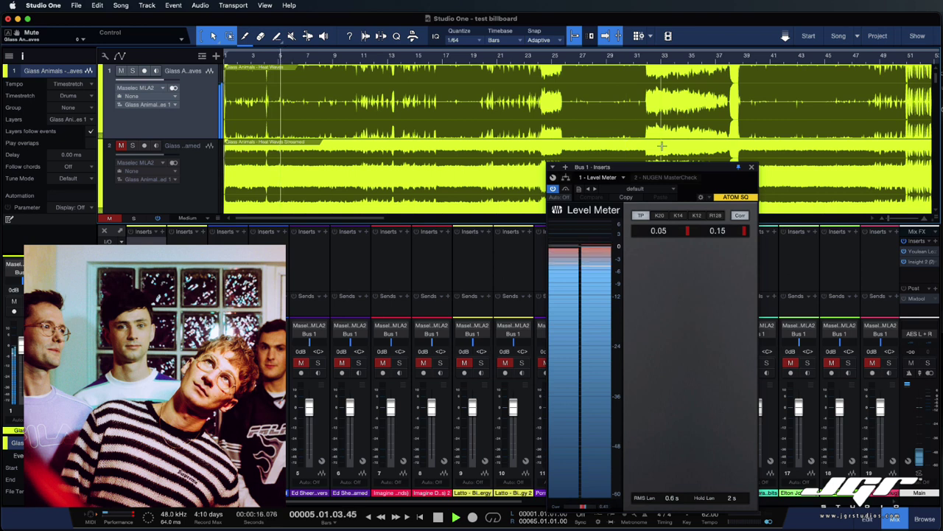
- Open the Youlean Loudness Meter 2 insert on the Main output and place its window beside the Bus 1 Level Meter
double_click(923, 254)
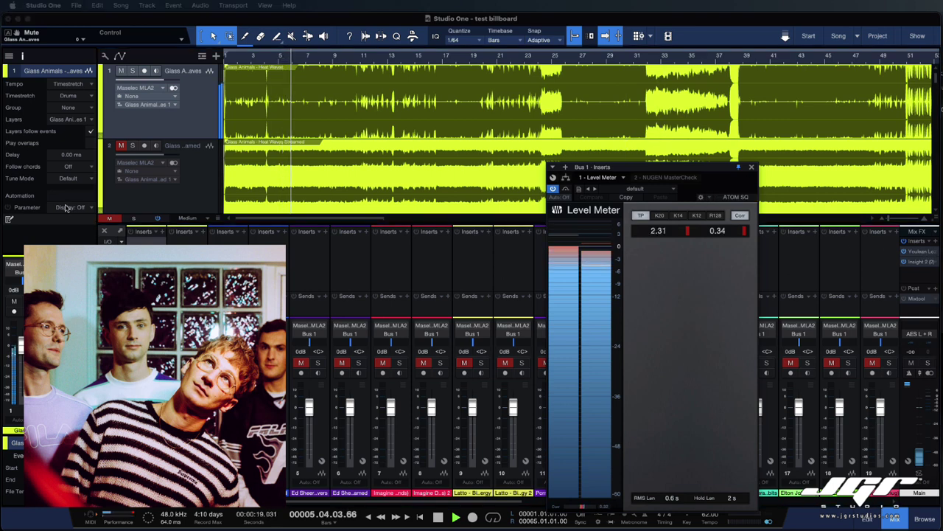
drag(1, 354, 432, 140)
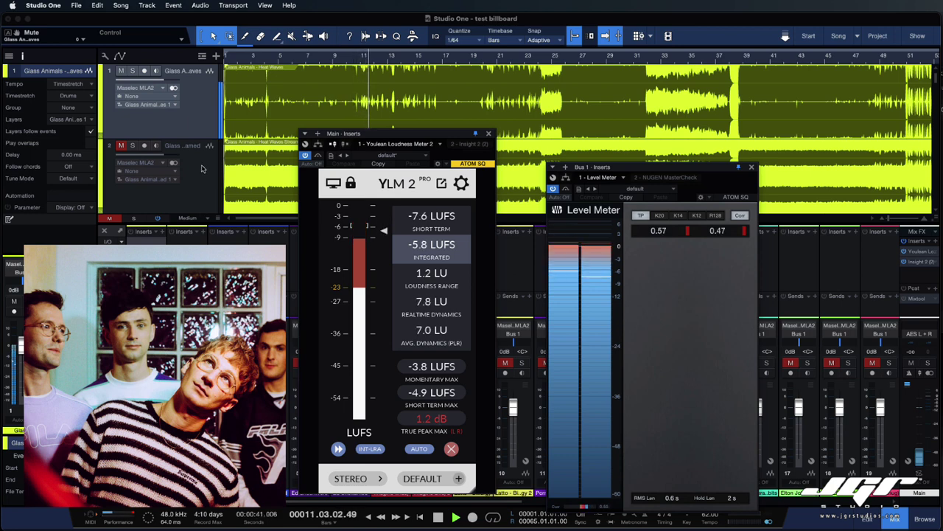
- Solo the streamed Glass Animals - Heat Waves track and reset the Youlean loudness readings to measure it afresh
click(132, 146)
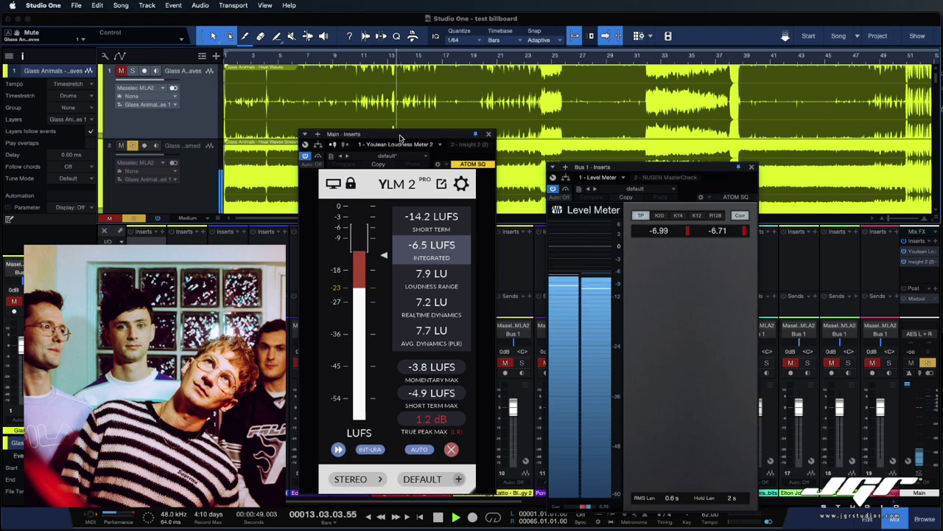
drag(400, 138, 619, 129)
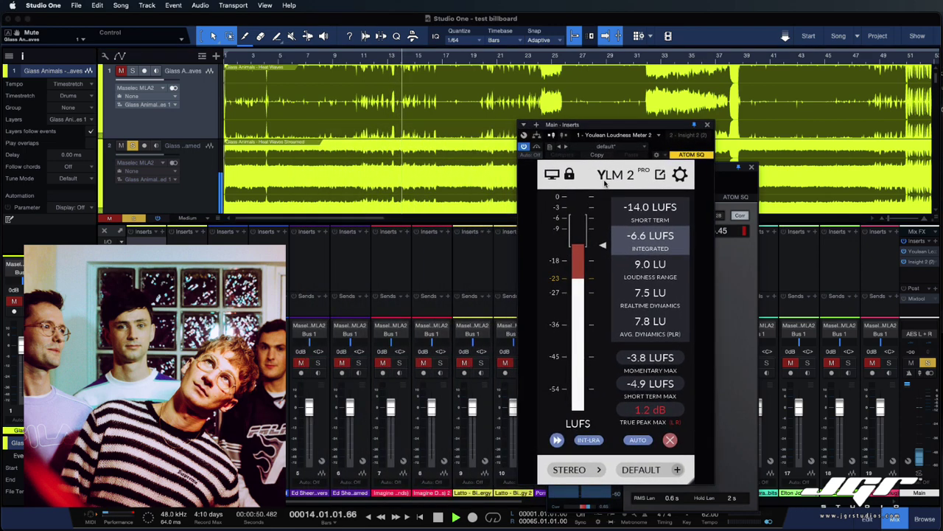
click(670, 440)
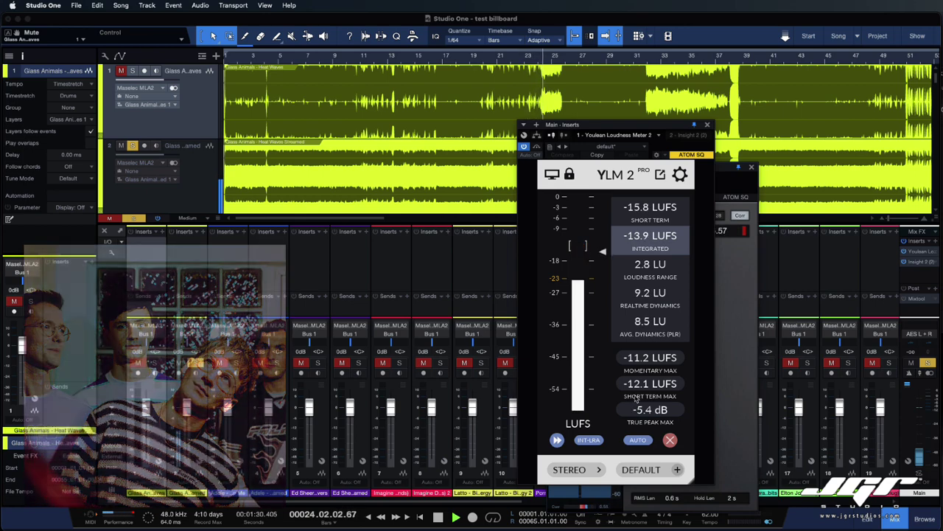
- Move the Youlean meter window off the Level Meter and unsolo the streamed Heat Waves track to hear the original
drag(627, 131, 847, 153)
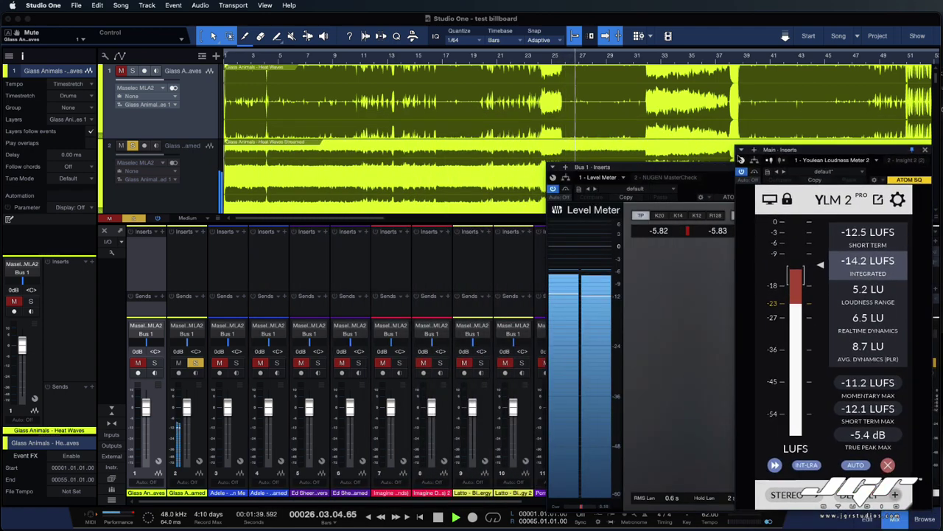
click(132, 146)
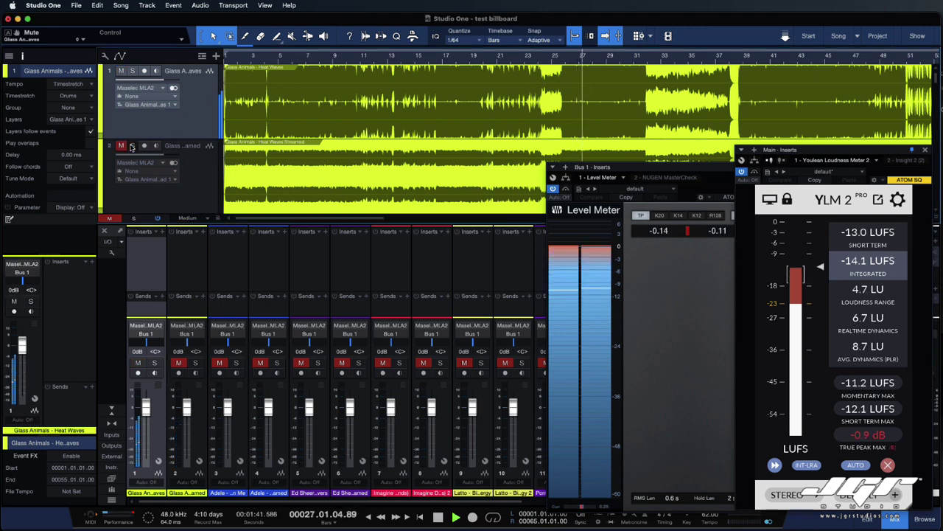
- Select and solo the original Adele - Easy On Me track to meter its level
scroll(195, 138, down, 2)
scroll(132, 93, down, 2)
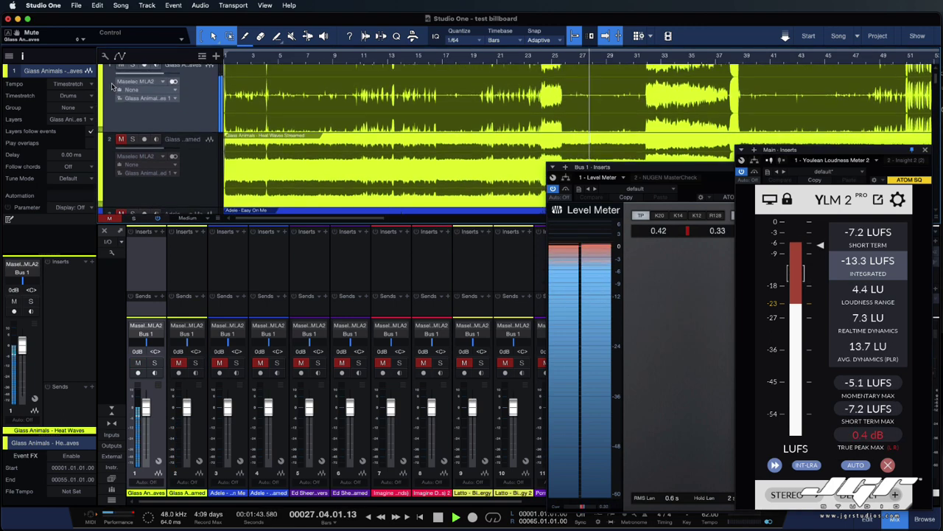
scroll(197, 150, down, 2)
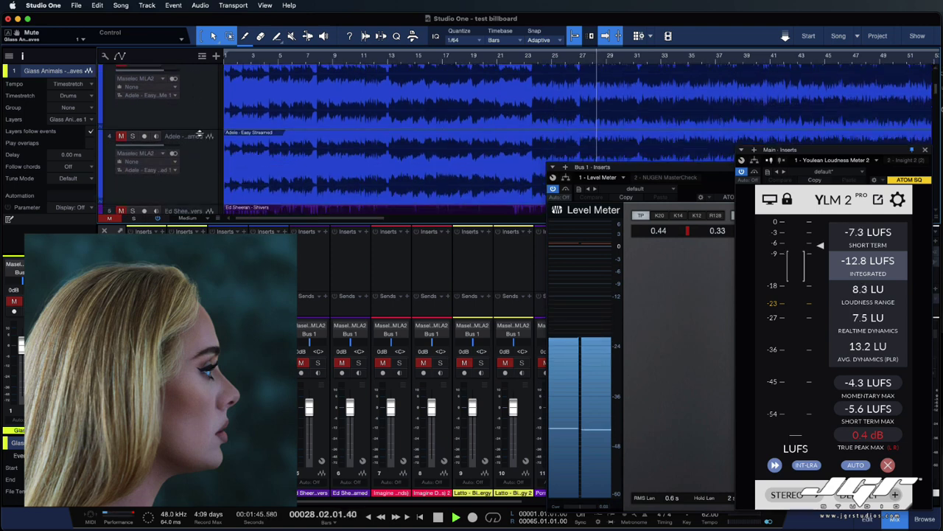
click(147, 93)
click(132, 89)
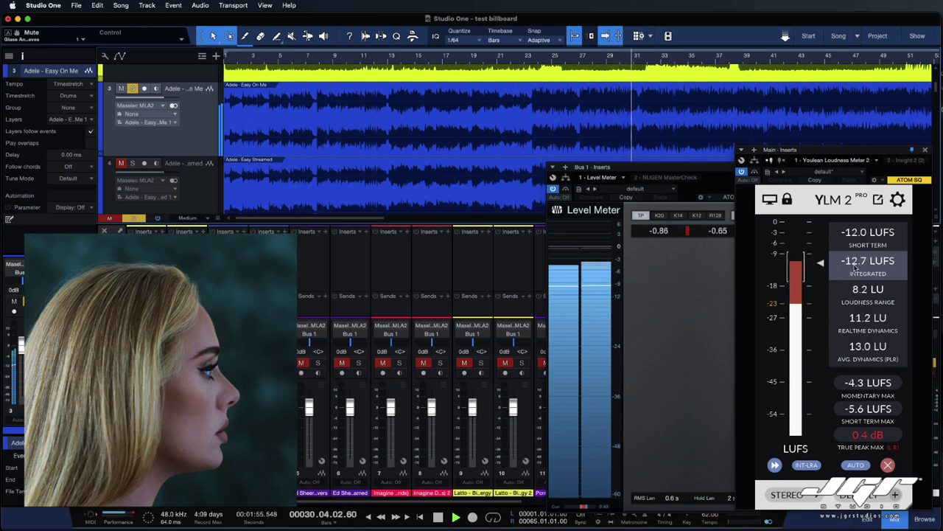
- Shorten the Bus 1 Level Meter window and move it over the mixer, clear of the arrangement and the Youlean meter
scroll(510, 135, down, 1)
scroll(510, 134, down, 3)
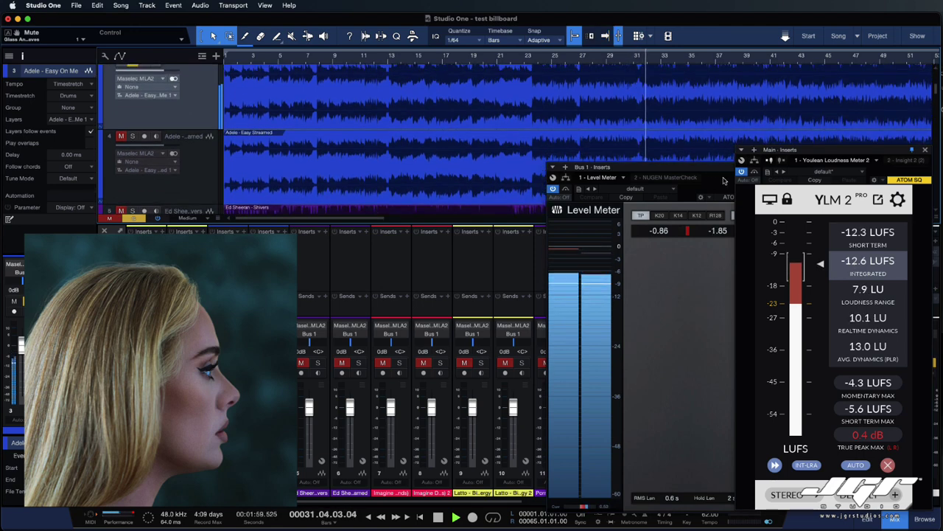
drag(597, 166, 522, 179)
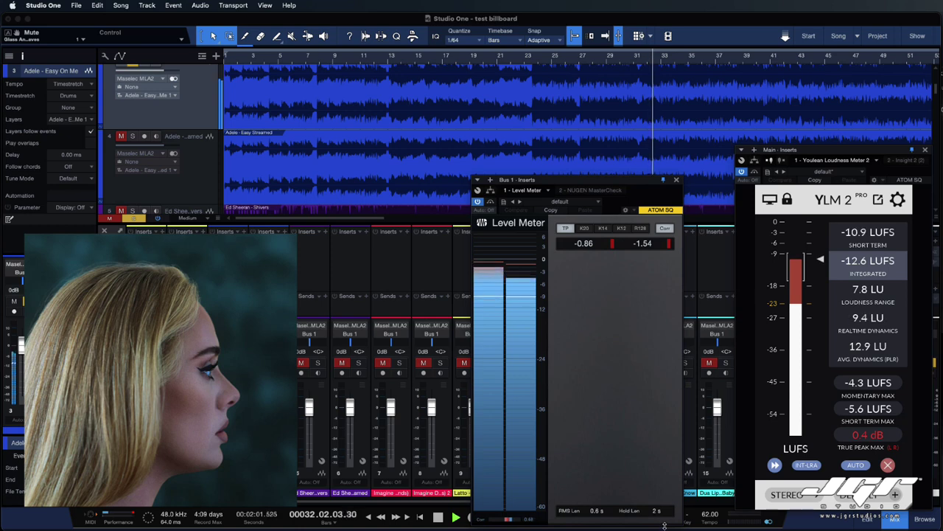
drag(663, 522, 663, 418)
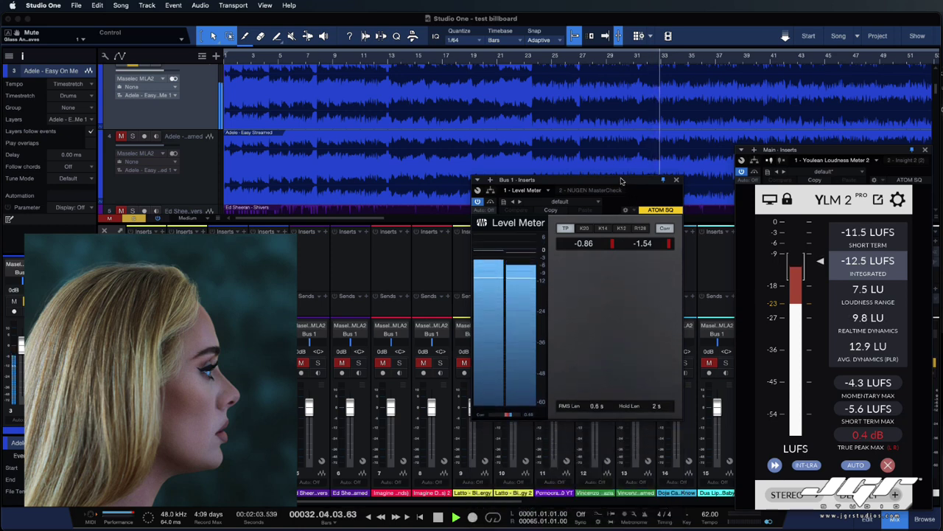
drag(634, 179, 650, 243)
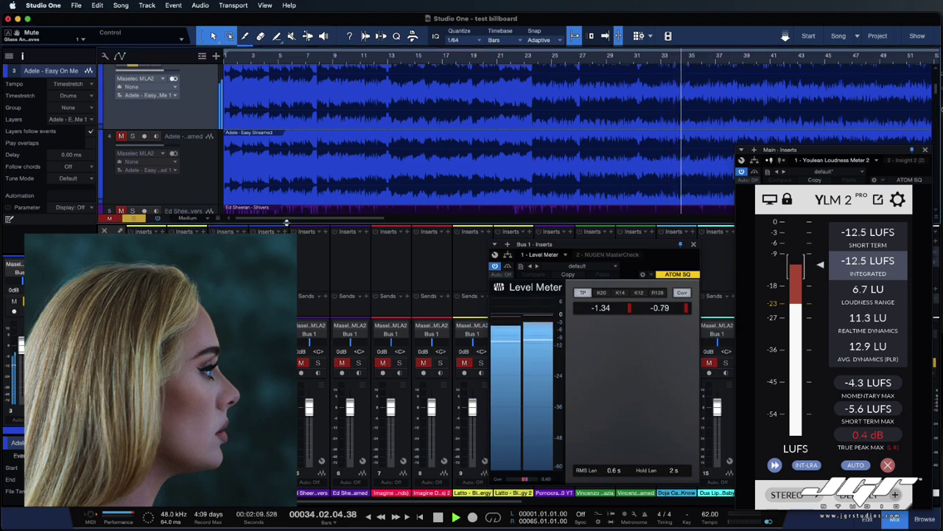
- Enlarge the arrangement area slightly and switch the solo to the Adele - Easy Streamed track for comparison
mouse_move(287, 223)
mouse_down()
mouse_move(291, 255)
mouse_move(293, 223)
mouse_up()
scroll(352, 199, up, 2)
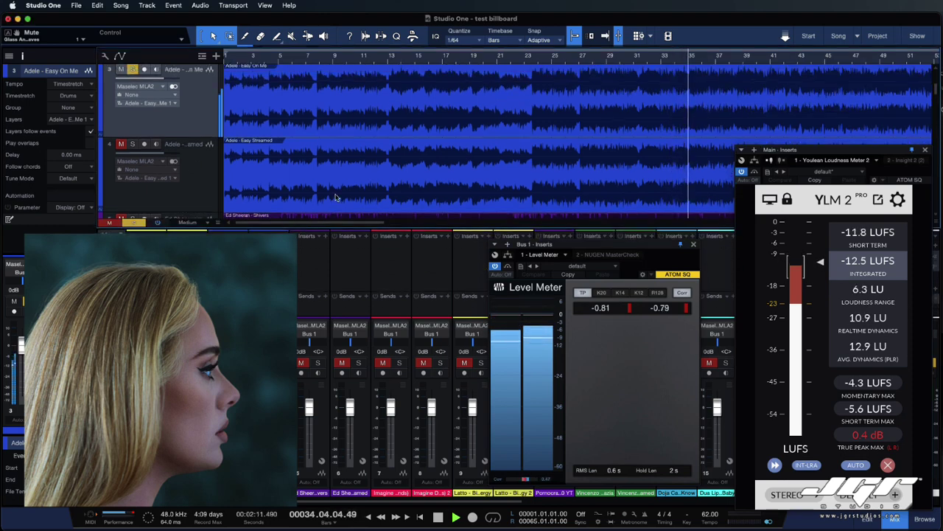
scroll(353, 199, right, 5)
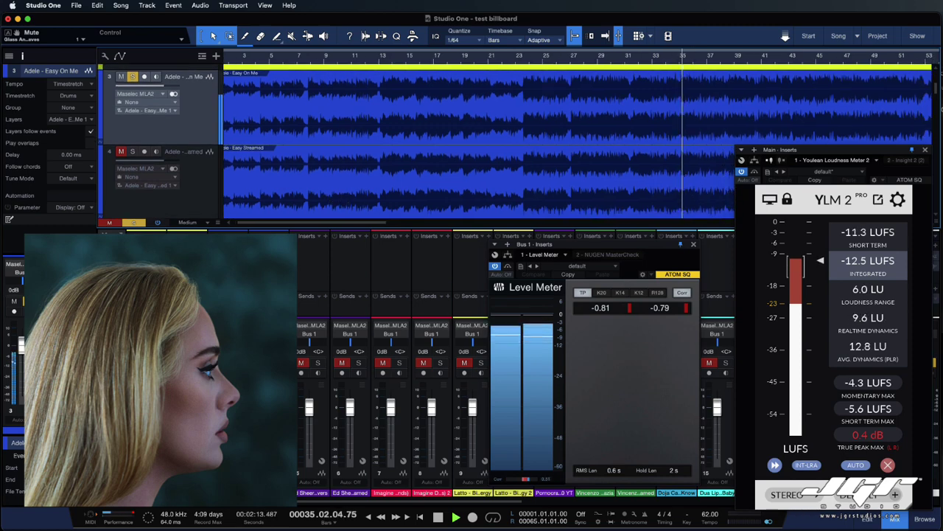
scroll(353, 199, right, 2)
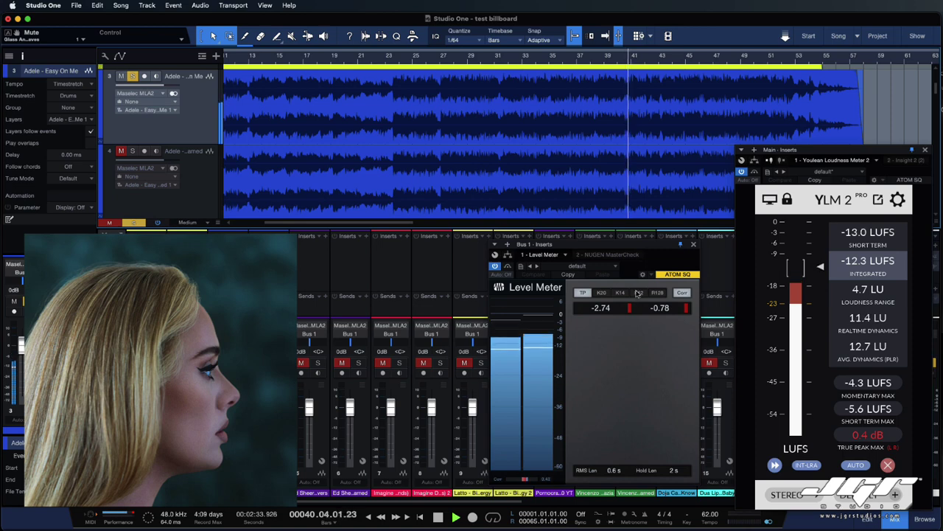
click(203, 172)
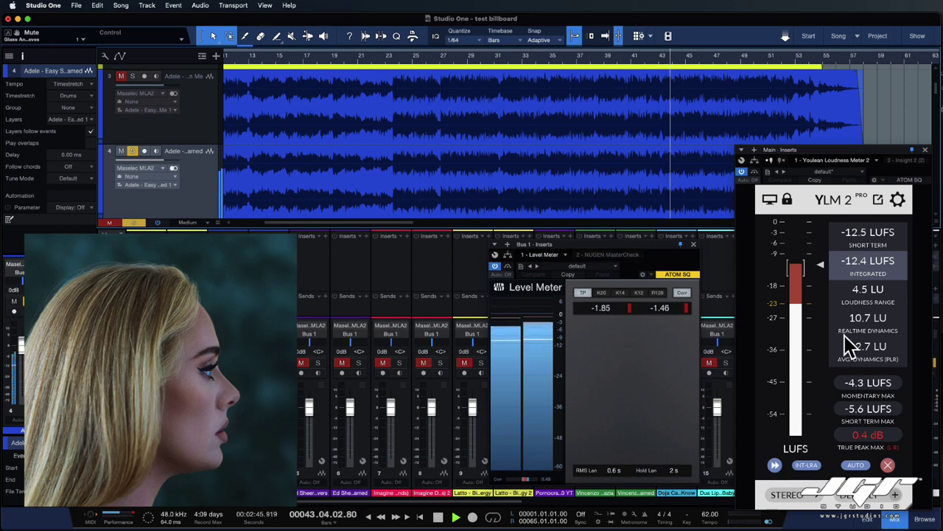
- Switch the solo to the original Ed Sheeran - Shivers track and play it from about bar 13
scroll(177, 125, down, 2)
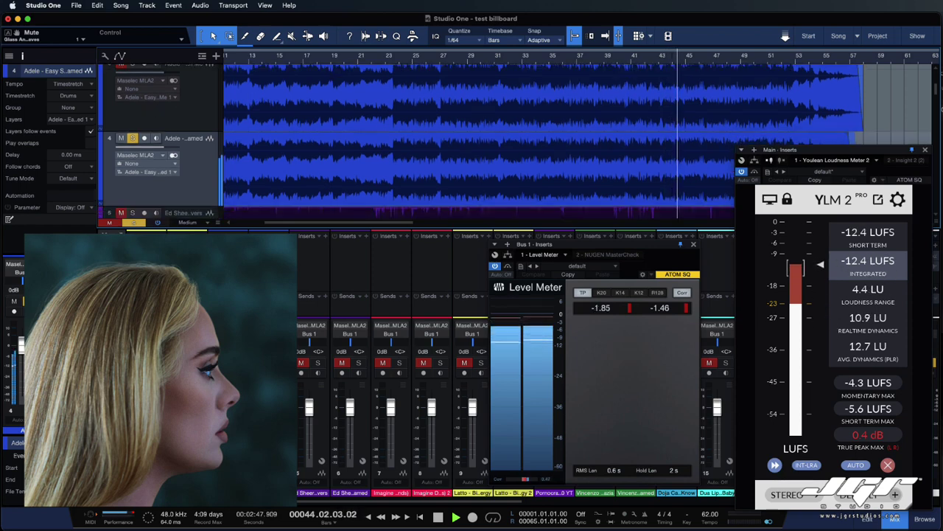
scroll(196, 122, down, 3)
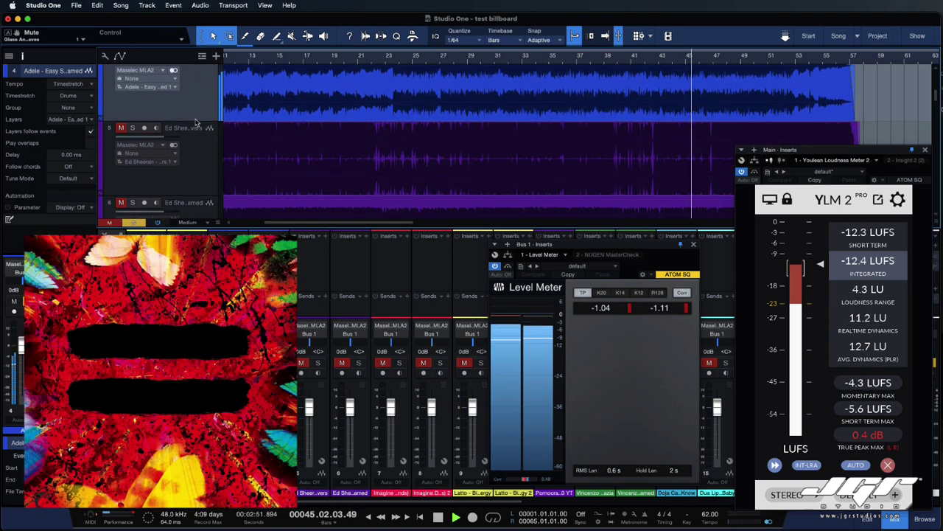
scroll(197, 123, down, 1)
click(201, 130)
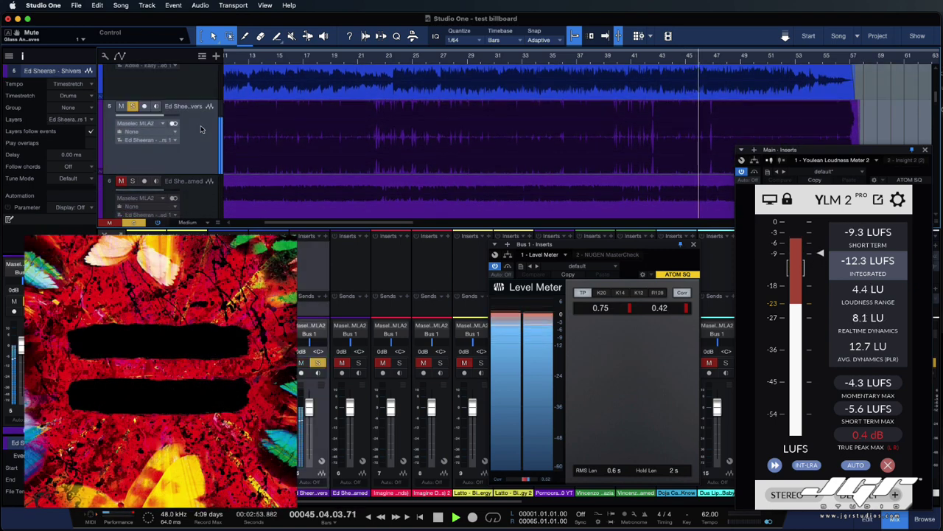
click(251, 58)
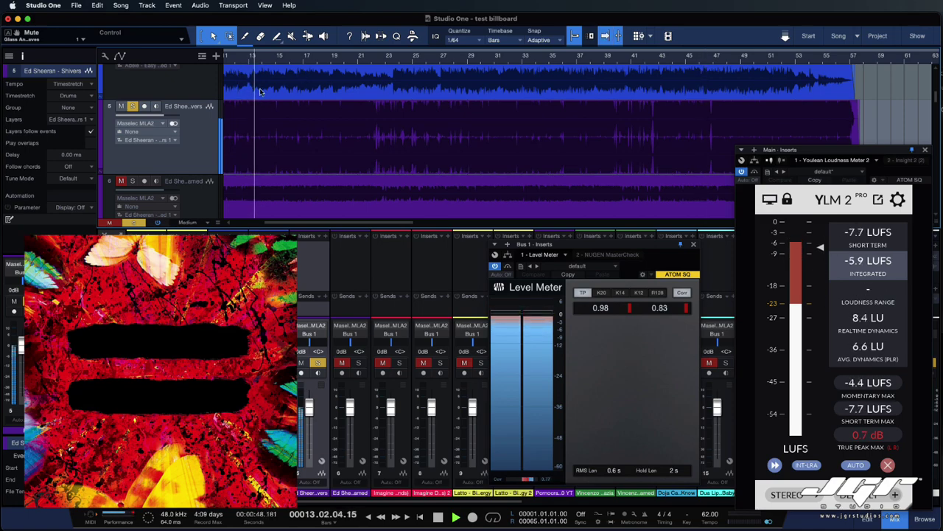
- Switch the solo to the Ed Sheeran - Shivers Streamed track and reset the Youlean meter's true peak maximum
scroll(304, 146, up, 5)
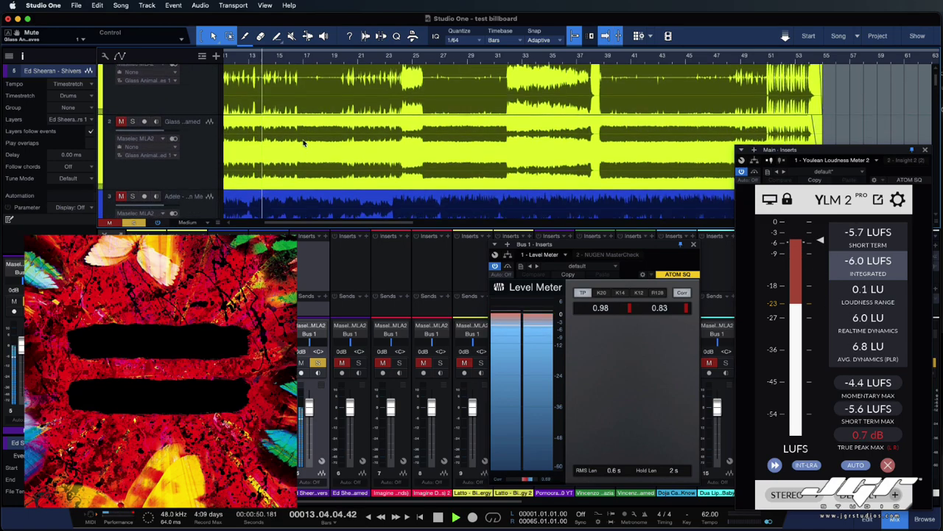
scroll(303, 143, down, 5)
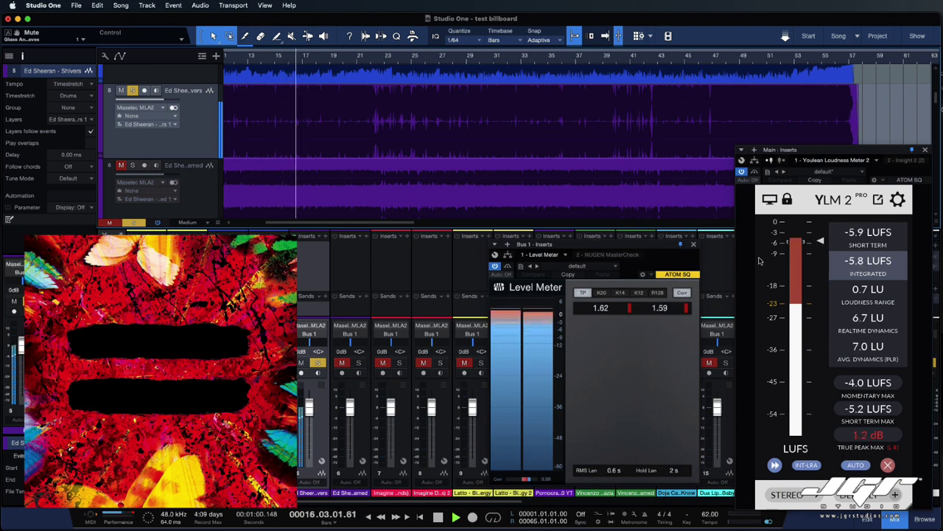
click(199, 176)
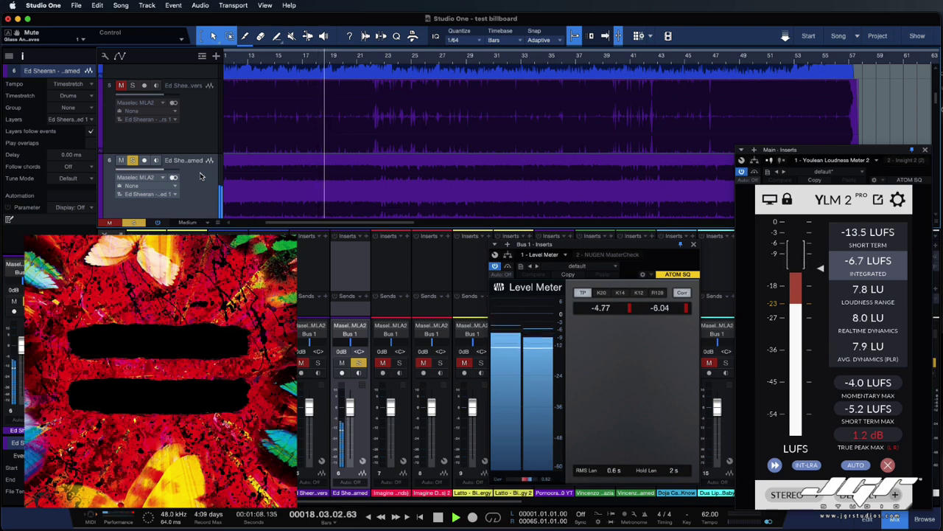
click(866, 439)
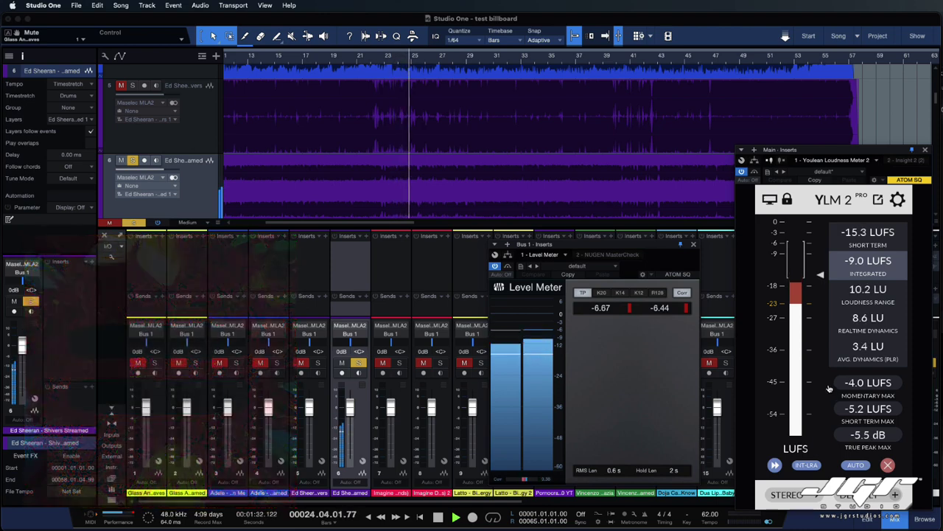
- Unsolo Shivers Streamed, return playback to the song start and solo the original Imagine Dragons x J.I.D - Enemy track
scroll(201, 134, down, 5)
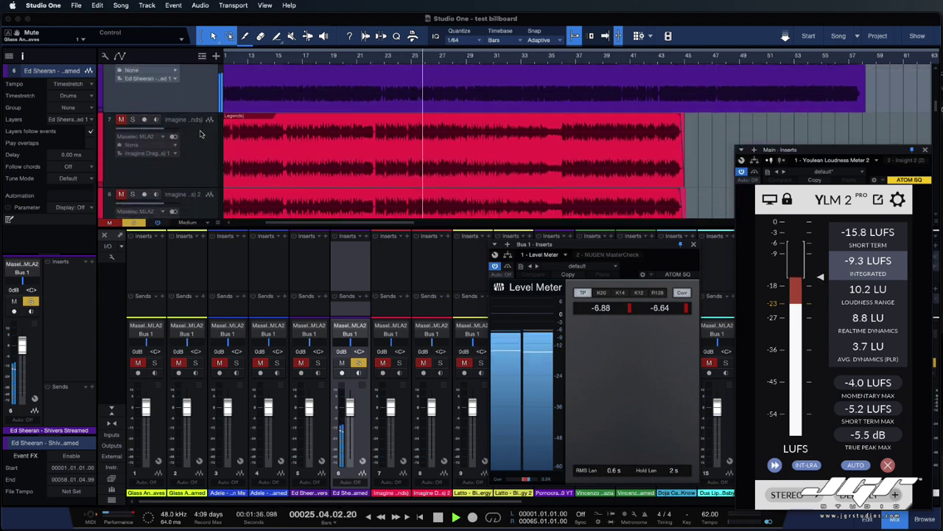
scroll(137, 108, up, 3)
click(133, 102)
scroll(199, 138, down, 3)
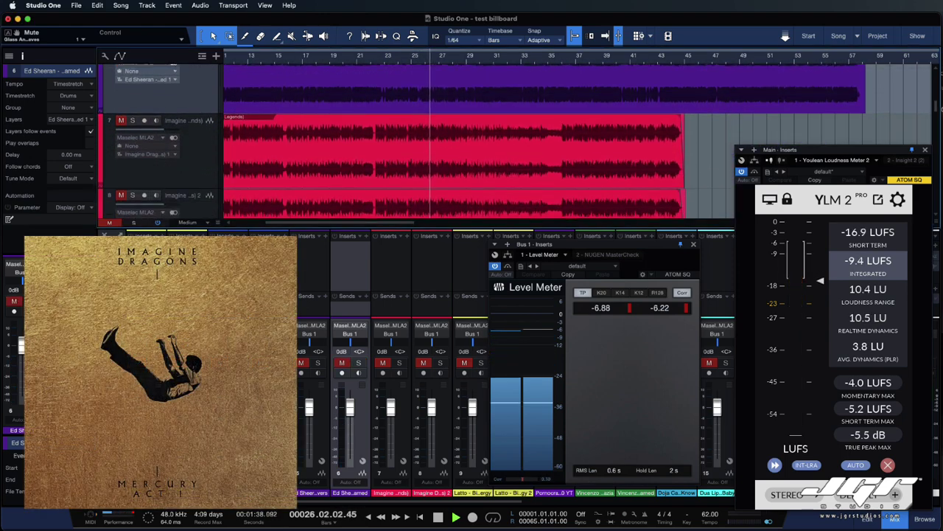
key(comma)
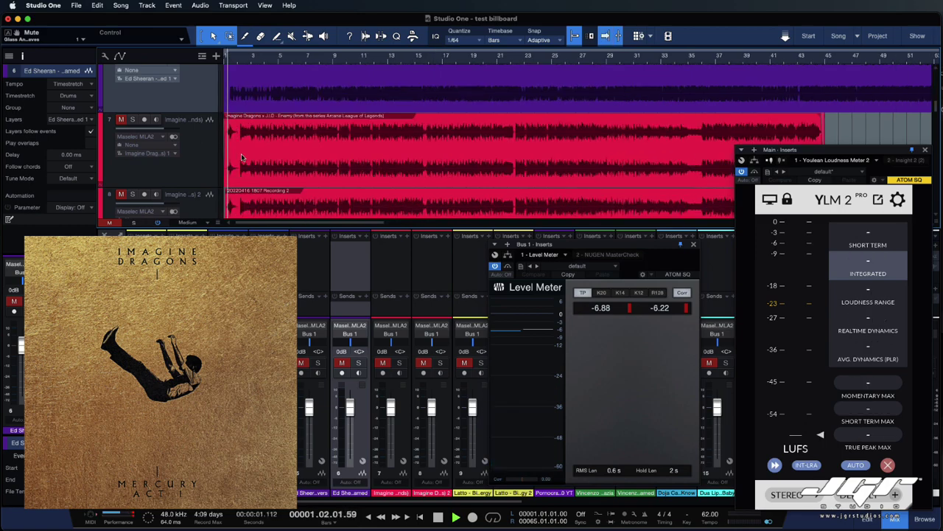
click(132, 119)
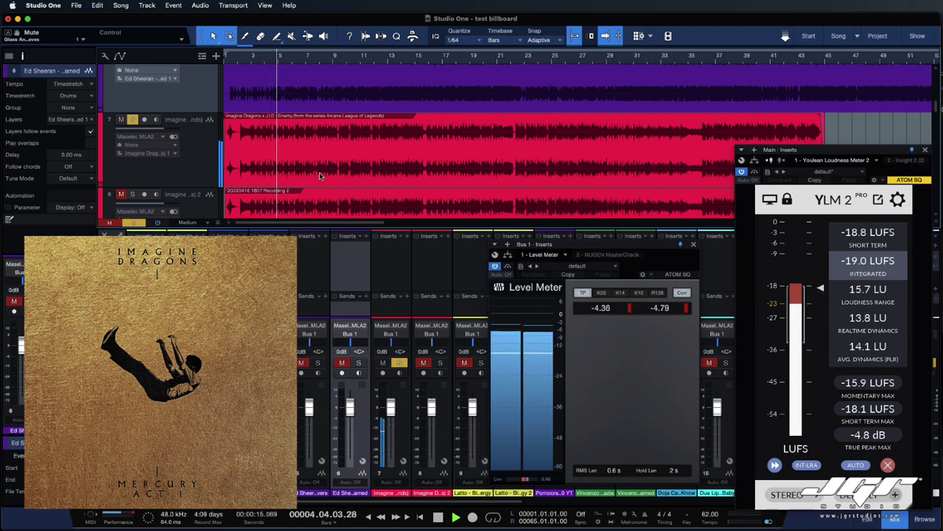
- Switch the solo to the Imagine Dragons recording on track 8 and compare its levels with the original
scroll(201, 175, down, 1)
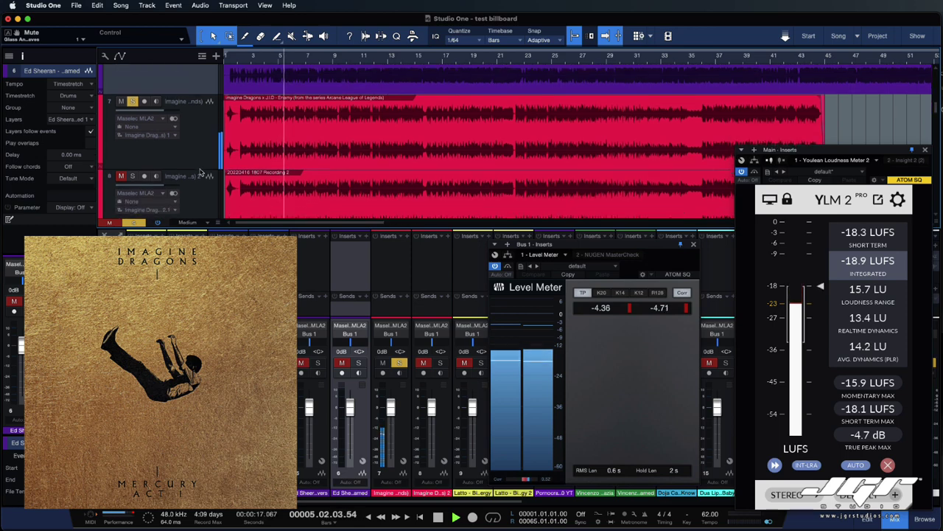
click(207, 185)
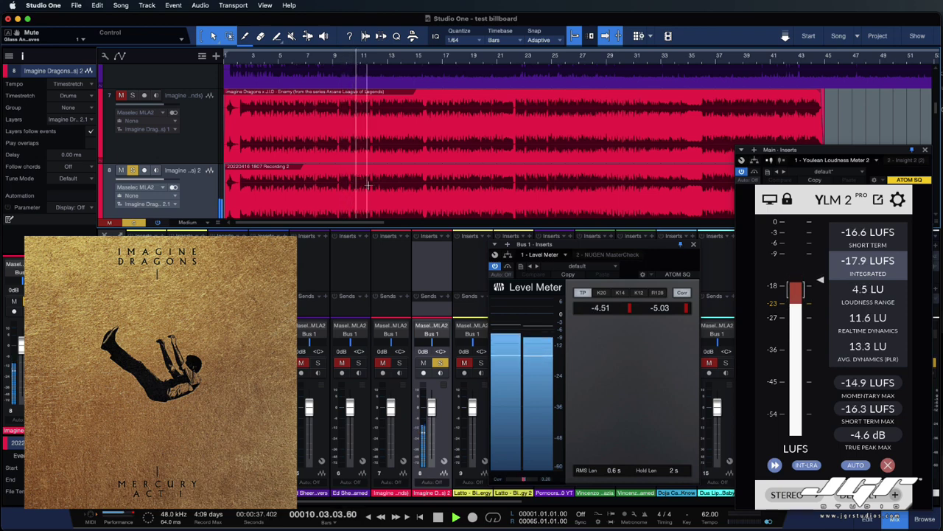
scroll(369, 185, down, 1)
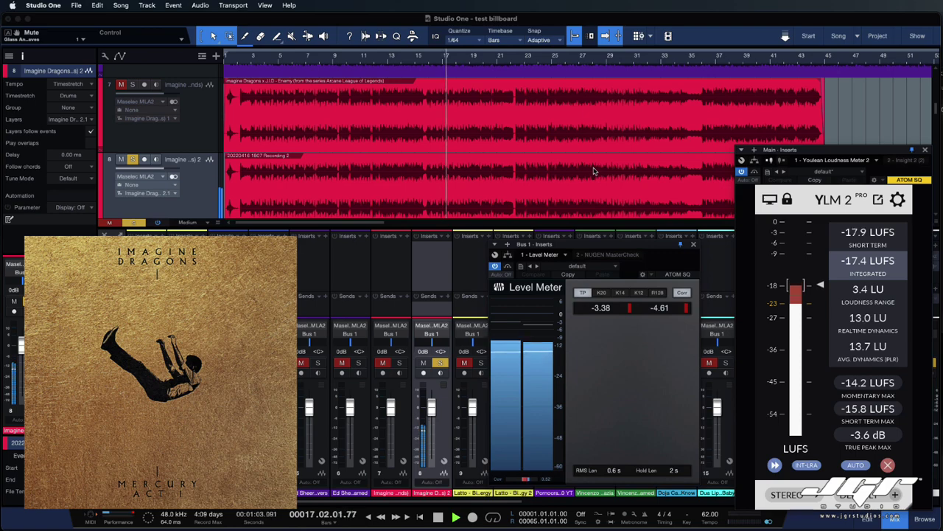
scroll(595, 171, up, 5)
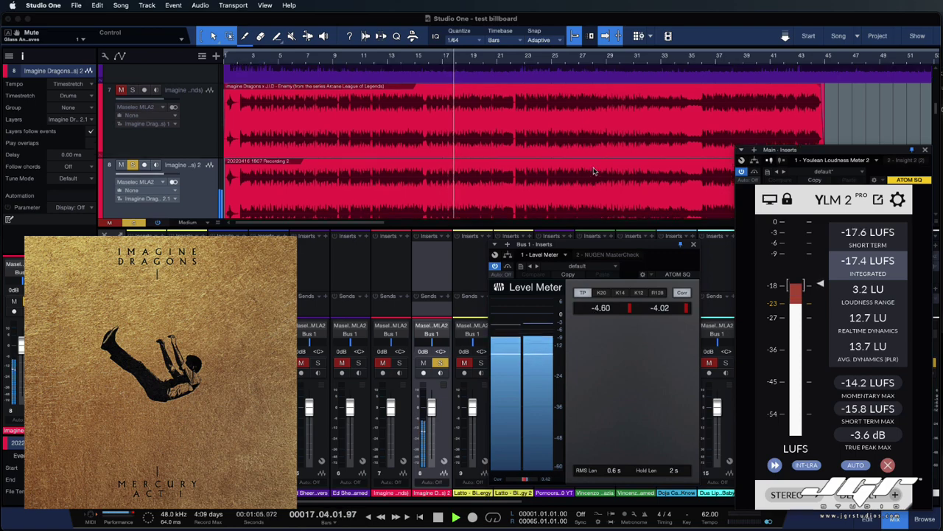
scroll(594, 171, up, 3)
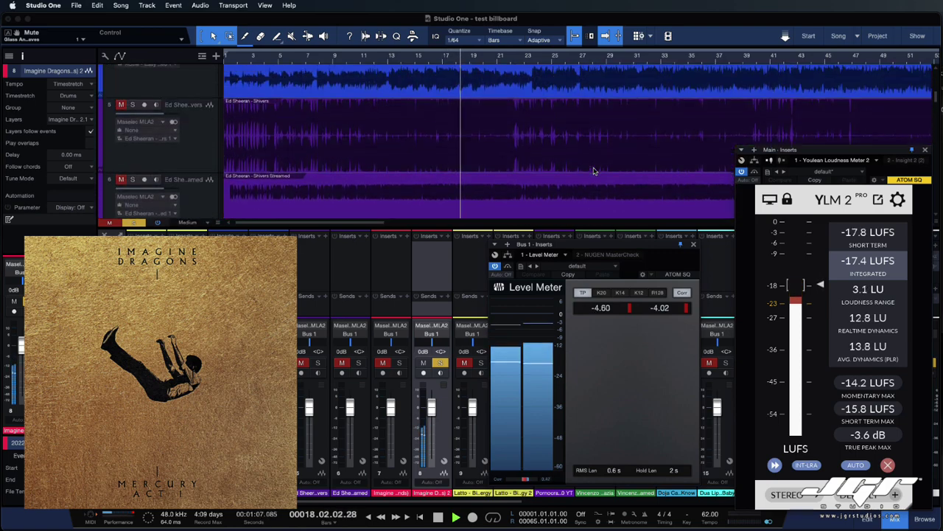
- Unsolo the Imagine Dragons recording on track 8 and solo the original Latto - Big Energy on track 9
scroll(595, 171, down, 8)
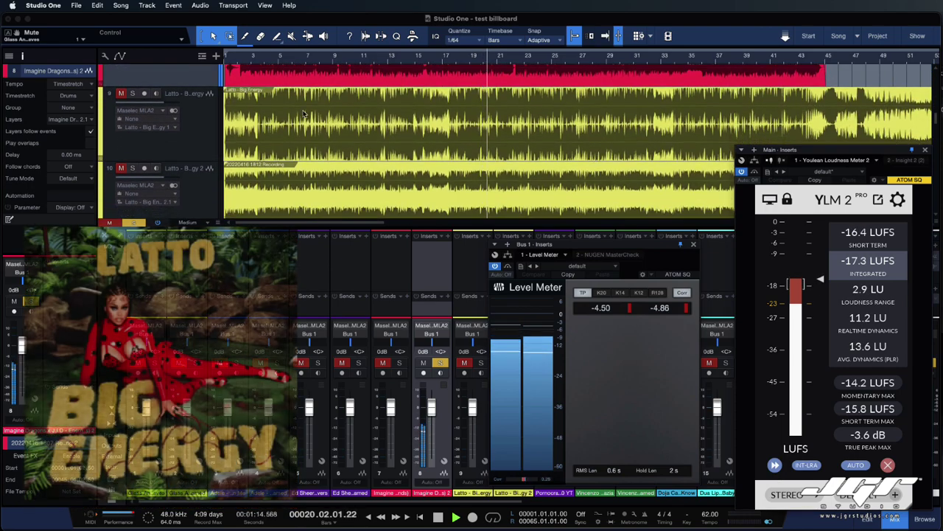
scroll(211, 116, up, 3)
click(132, 116)
click(130, 115)
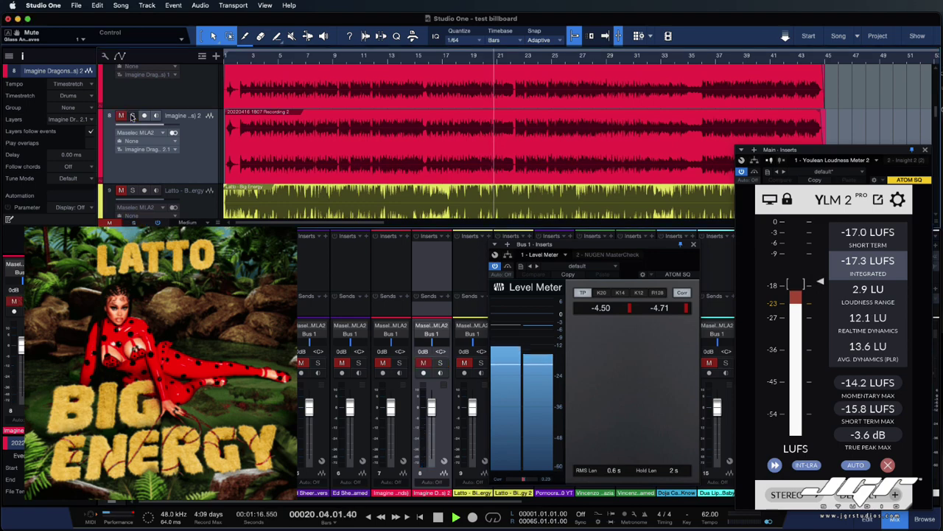
click(191, 198)
scroll(221, 180, down, 2)
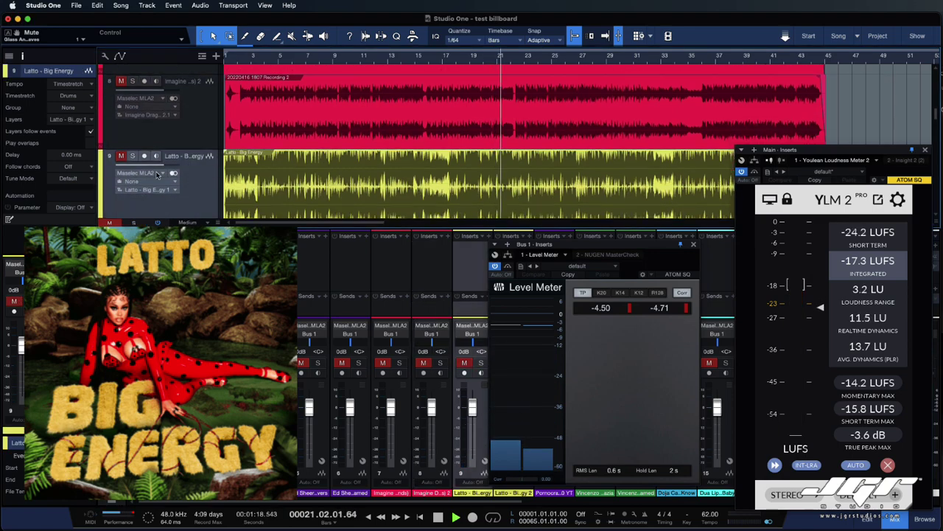
click(133, 156)
scroll(189, 138, down, 1)
scroll(188, 139, down, 2)
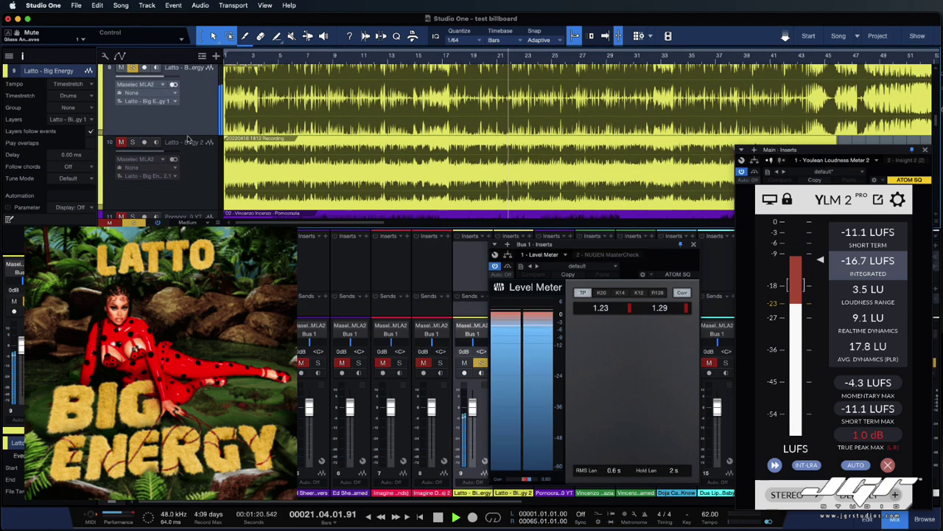
scroll(415, 162, up, 1)
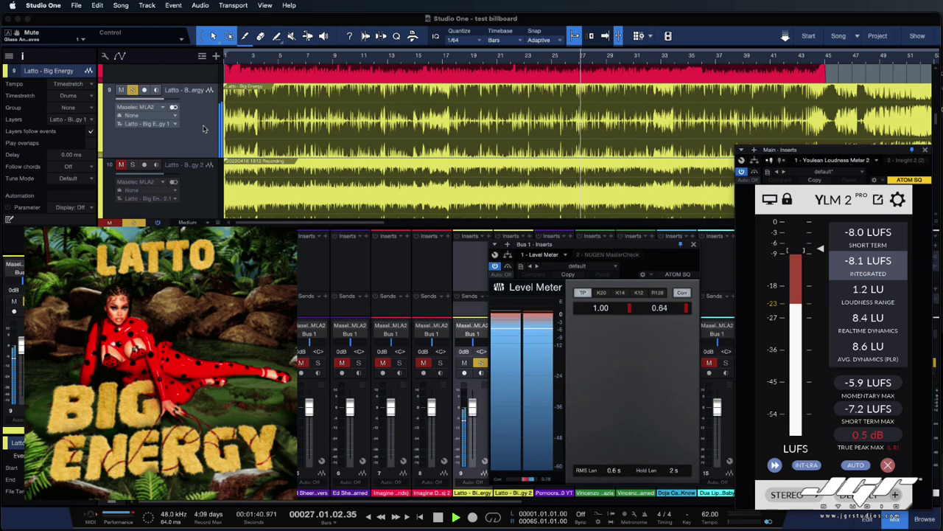
- Switch the solo to the Latto - Big Energy recording on track 10 and restart playback from about bar 4
scroll(203, 129, down, 1)
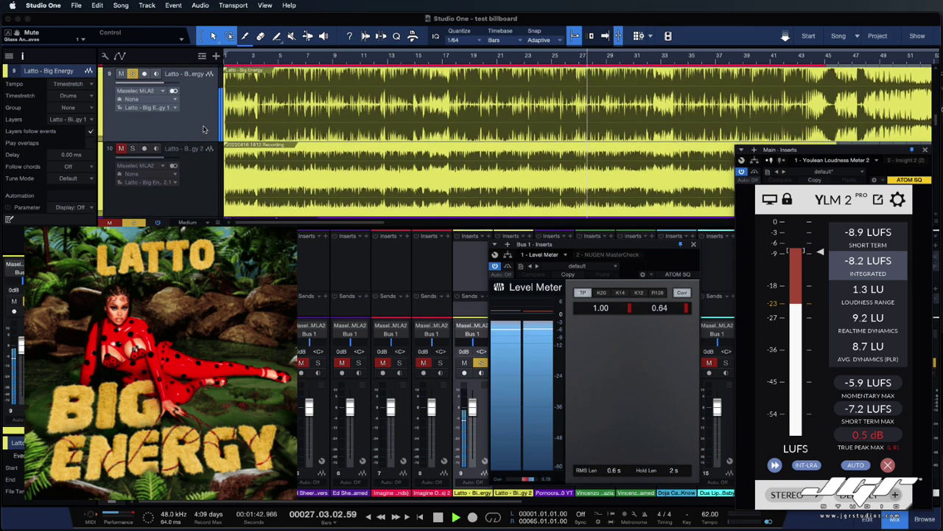
click(203, 171)
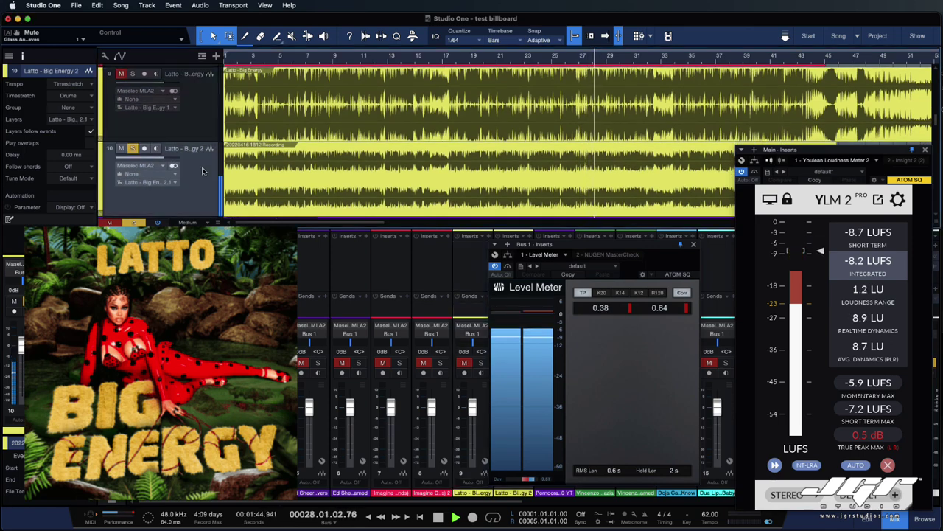
scroll(390, 175, down, 1)
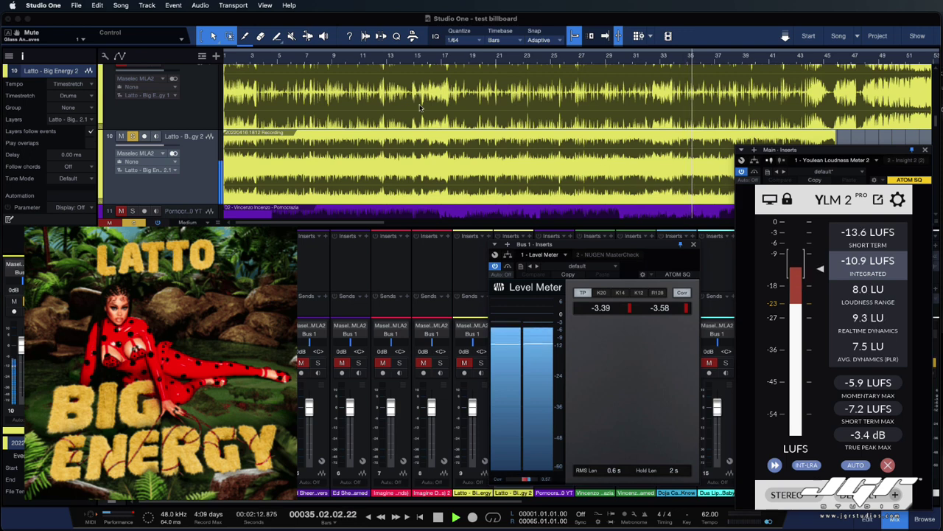
click(270, 62)
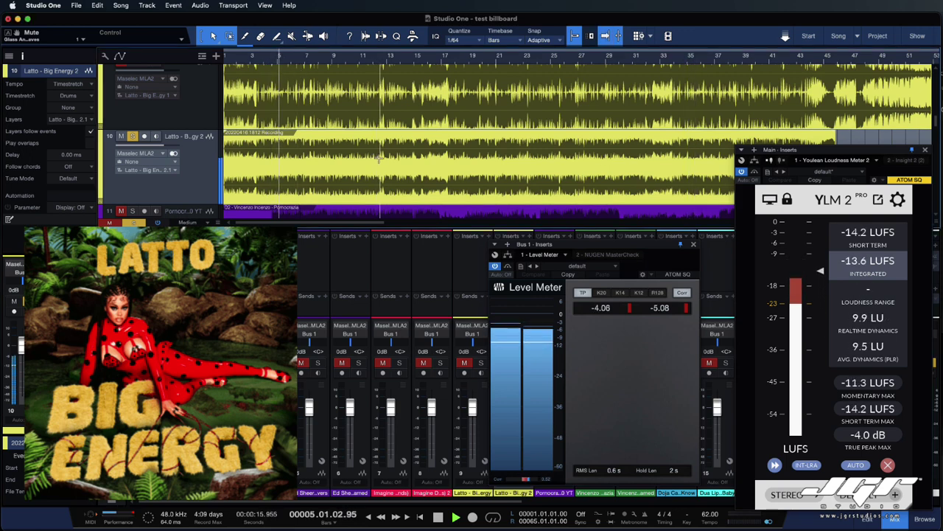
- Move the solo from the Latto recording to the Pornocrazia YT version on track 11
scroll(370, 147, up, 2)
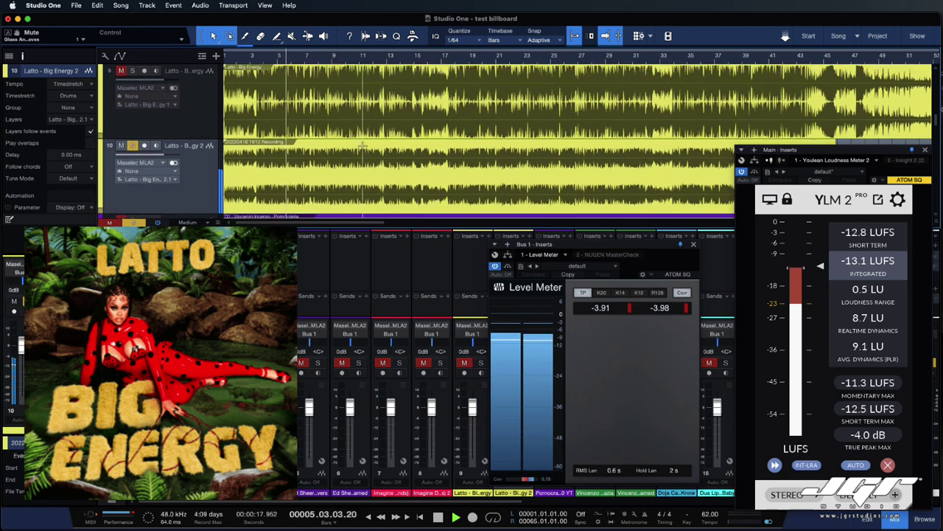
scroll(363, 125, up, 5)
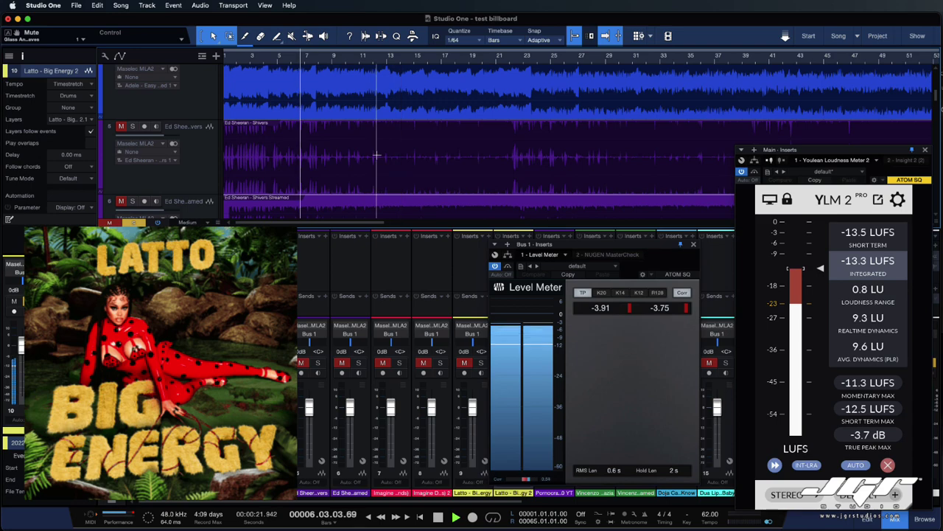
scroll(380, 154, up, 5)
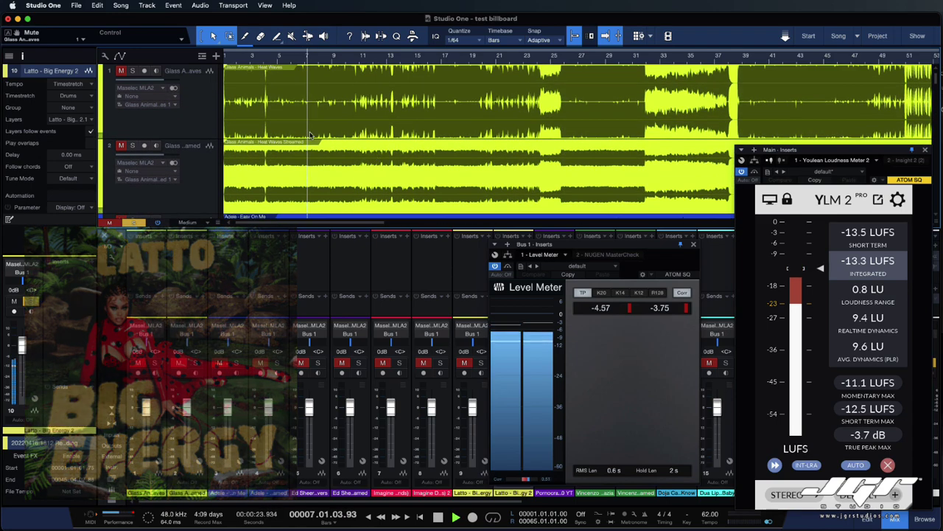
scroll(354, 140, down, 10)
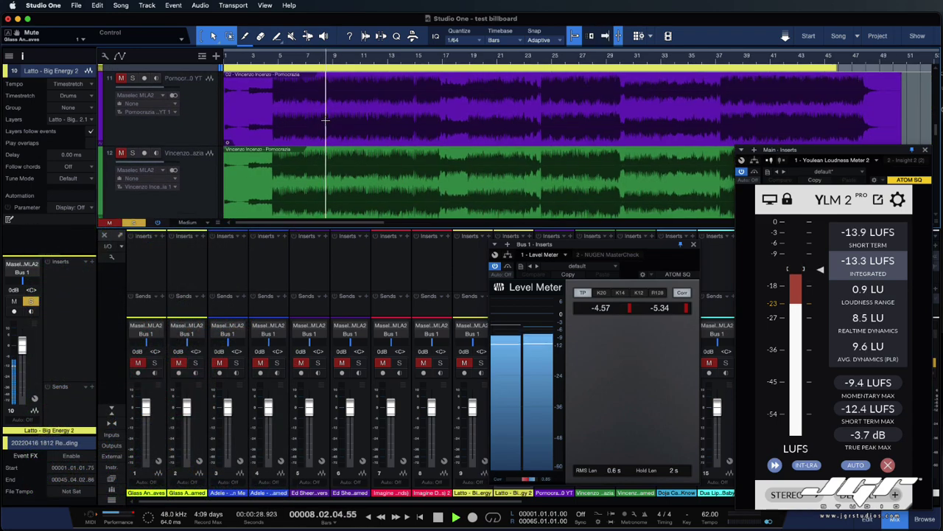
scroll(136, 68, up, 3)
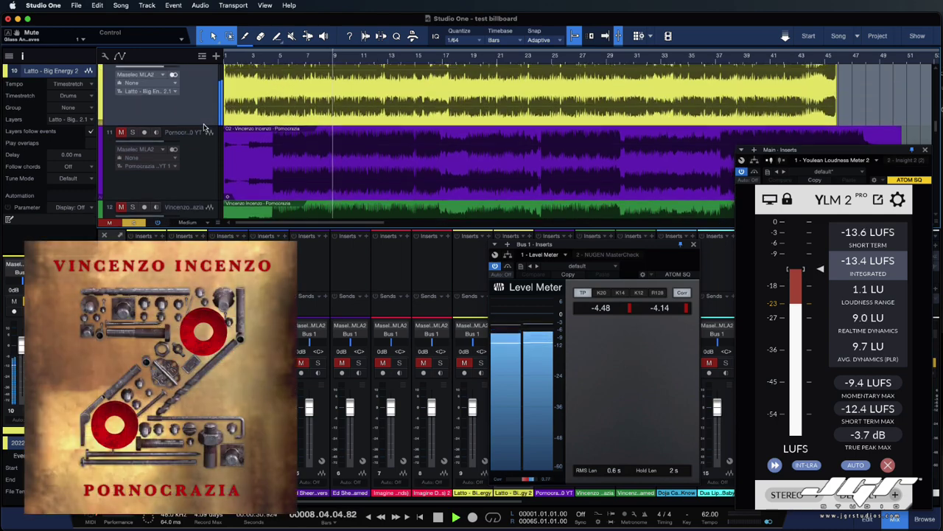
click(204, 149)
scroll(204, 150, down, 2)
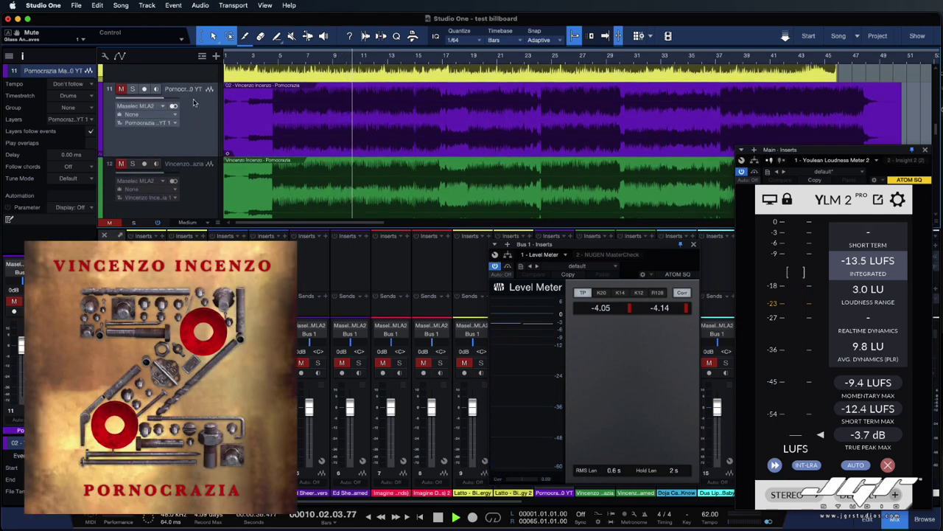
click(132, 90)
scroll(203, 118, down, 1)
scroll(201, 118, down, 1)
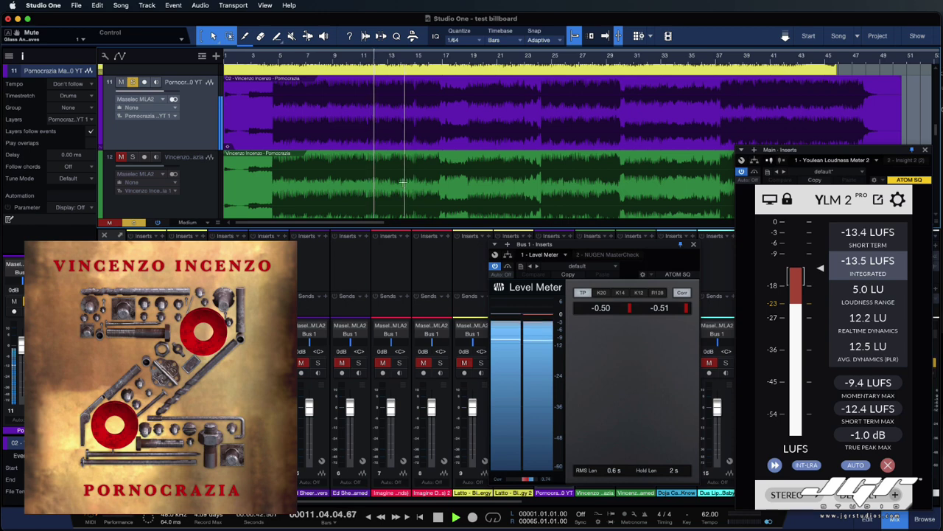
- Reset the Youlean meter's true peak maximum and switch the solo to Vincenzo Incenzo - Pornocrazia on track 12
scroll(426, 180, down, 2)
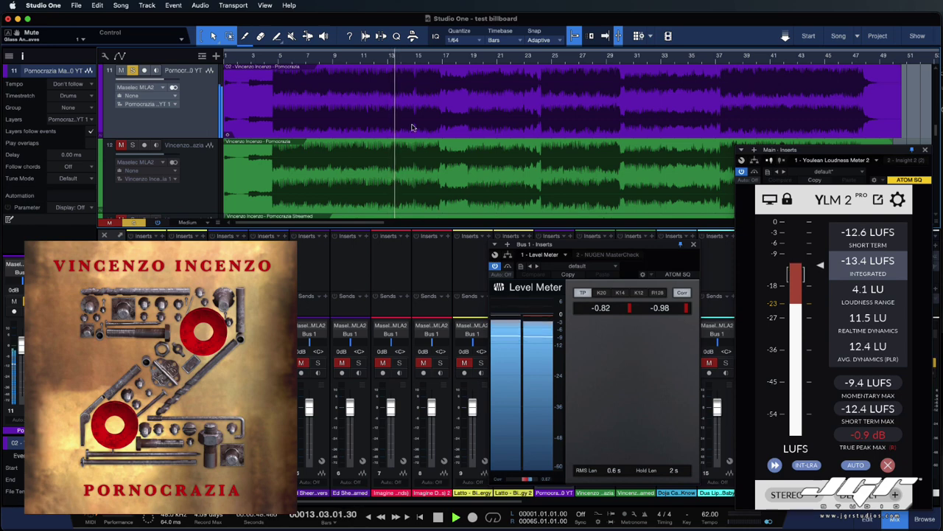
scroll(421, 130, up, 1)
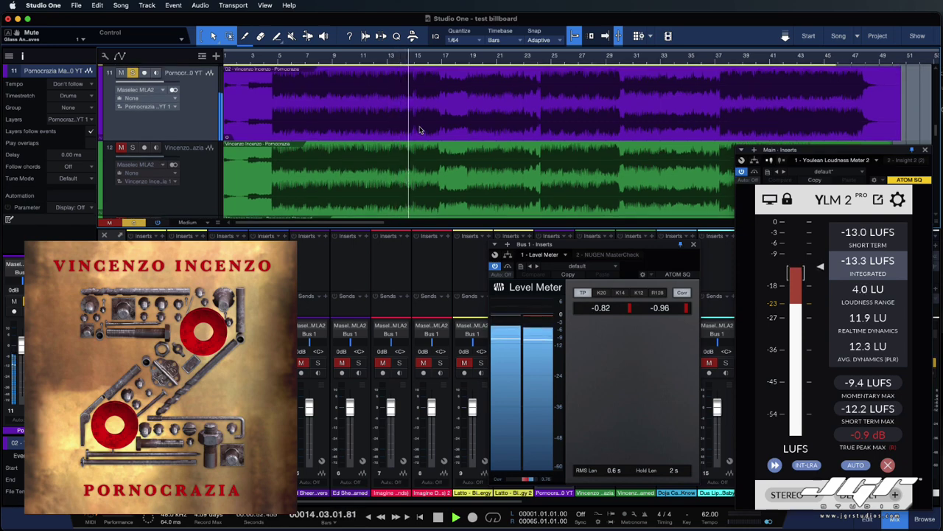
scroll(421, 131, up, 3)
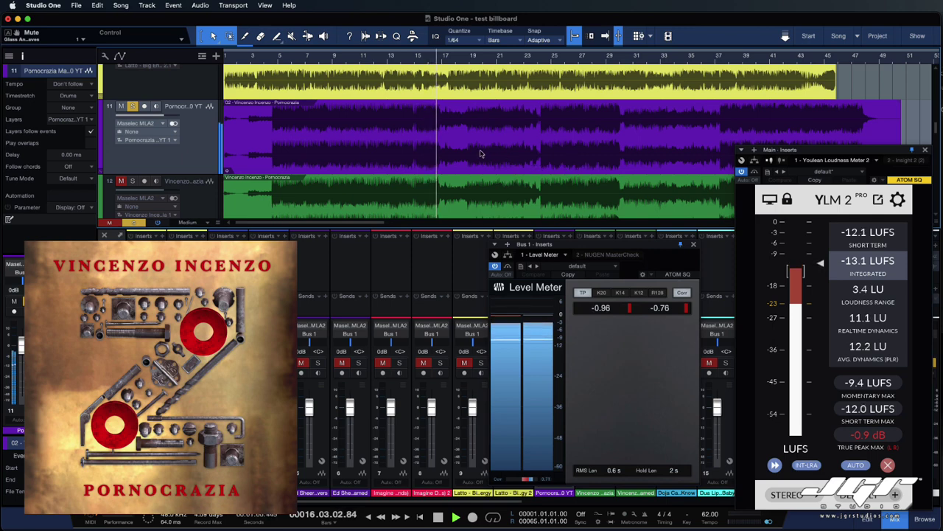
scroll(481, 150, down, 2)
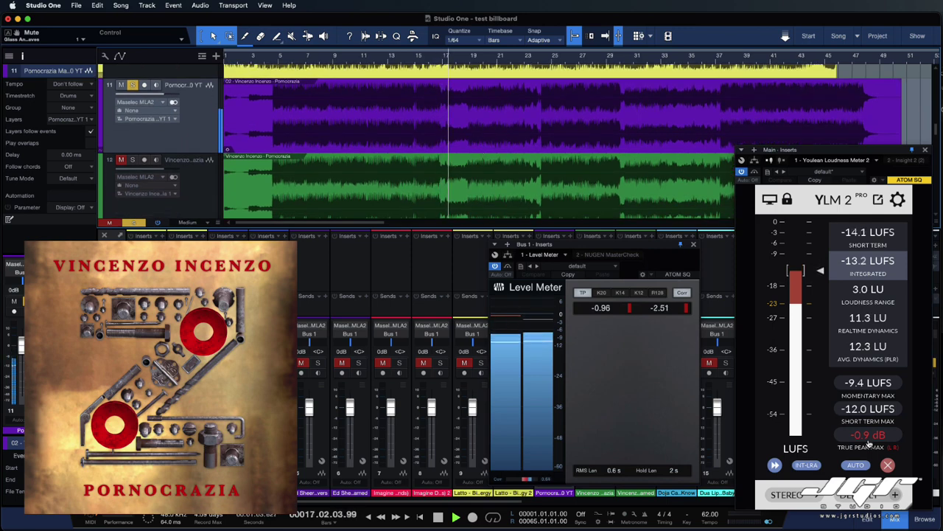
click(870, 436)
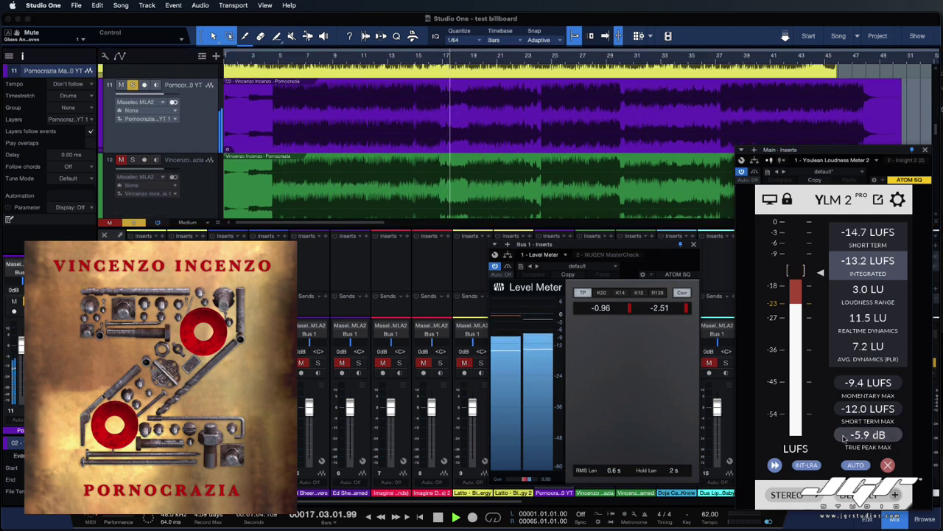
click(187, 169)
scroll(346, 155, down, 1)
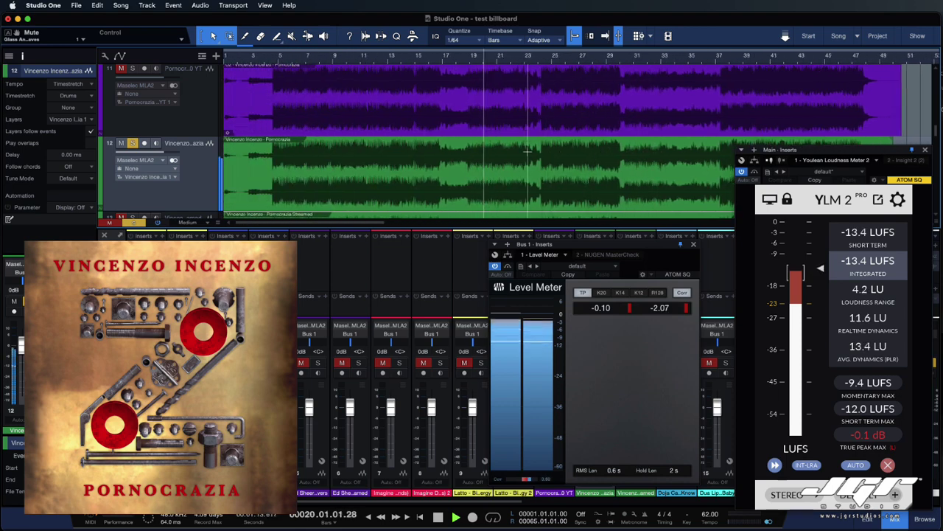
- Audition Doja Cat - Need to Know on track 14 and return the solo to Dua Lipa - Levitating on track 15
scroll(527, 152, down, 1)
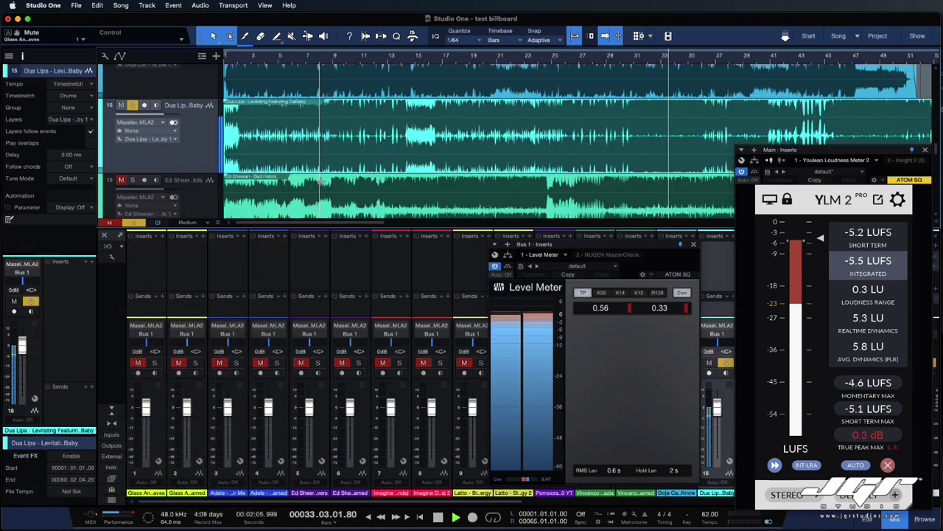
scroll(323, 181, up, 1)
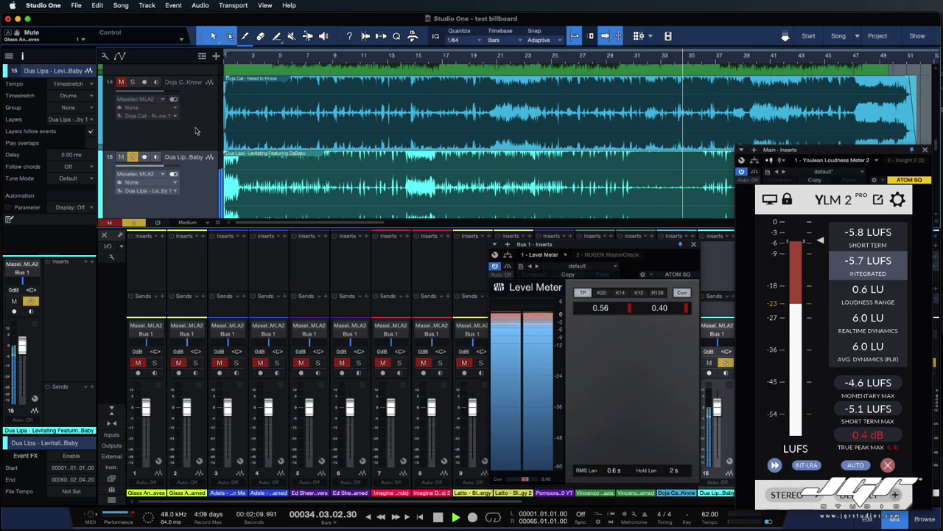
click(195, 131)
click(207, 179)
scroll(207, 179, down, 3)
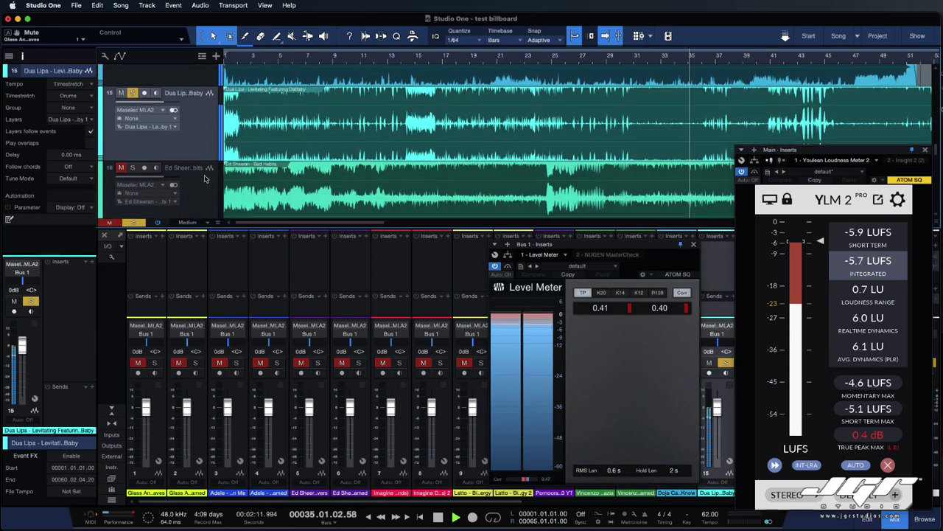
- Switch the solo to Ed Sheeran - Bad Habits on track 16
click(206, 179)
scroll(207, 178, down, 1)
scroll(206, 179, down, 1)
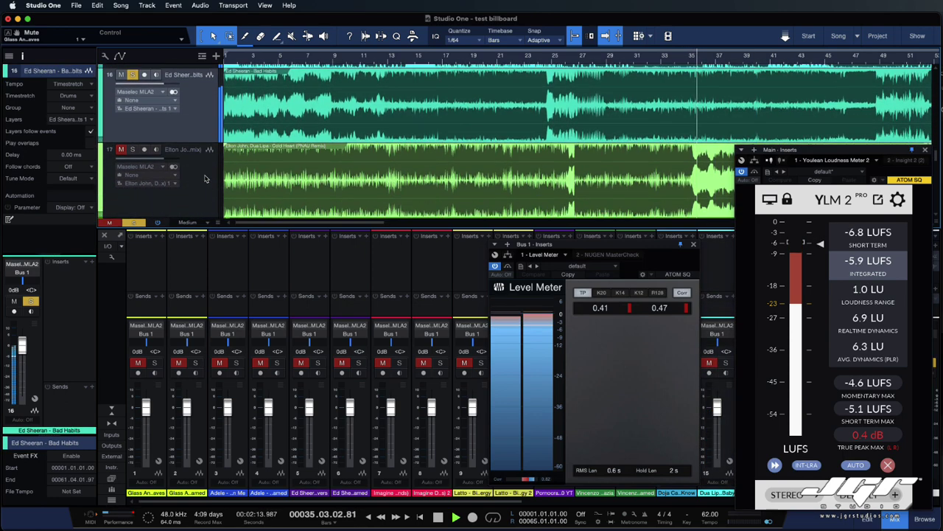
- Switch the solo to Elton John, Dua Lipa - Cold Heart on track 17 and restart playback from about bar 7
click(206, 180)
scroll(207, 179, down, 1)
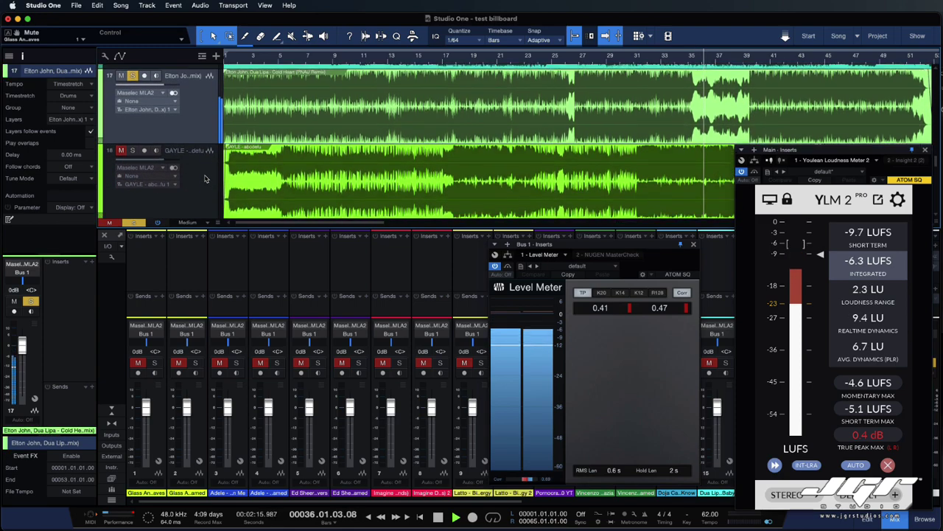
scroll(206, 179, up, 1)
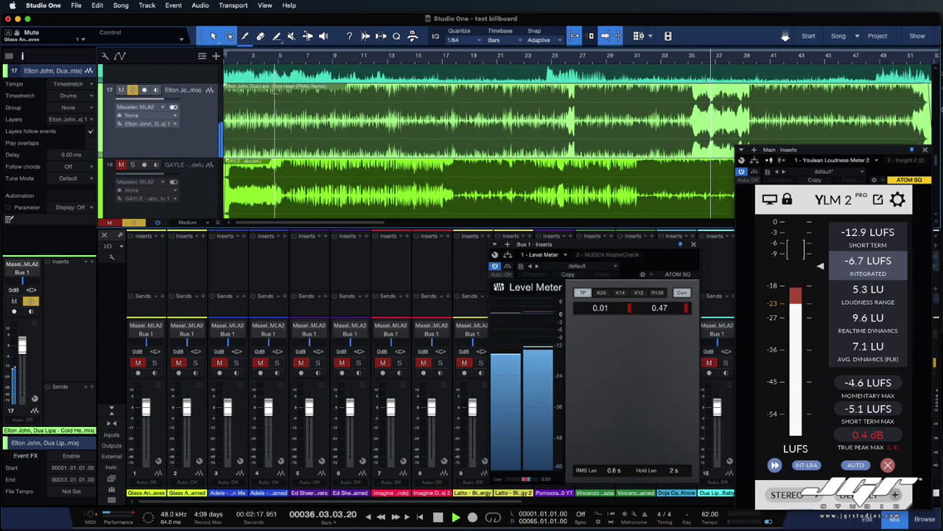
click(306, 59)
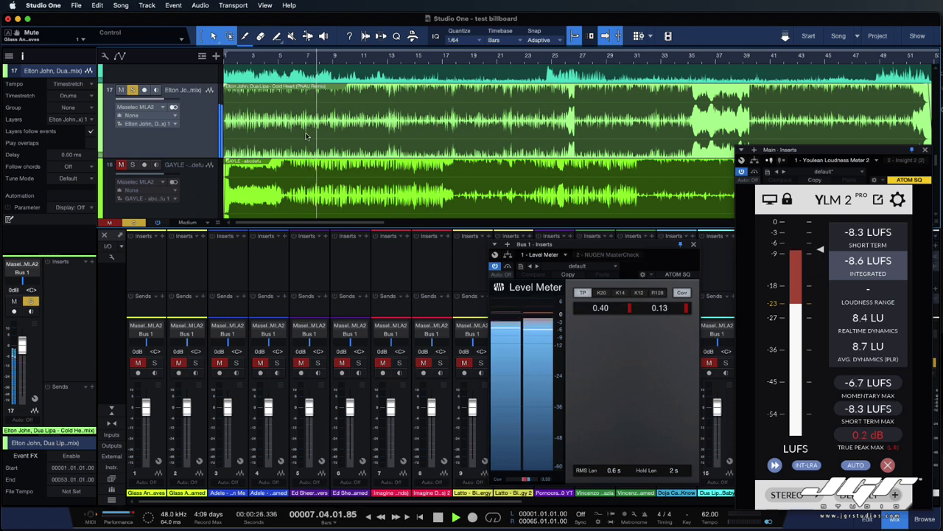
- Switch the solo to GAYLE - abcdefu on track 18
scroll(221, 126, down, 3)
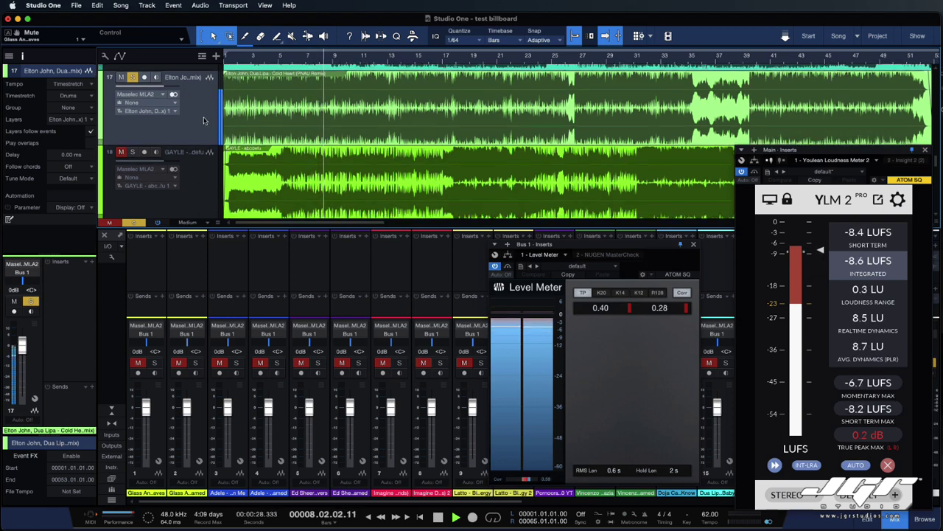
click(204, 148)
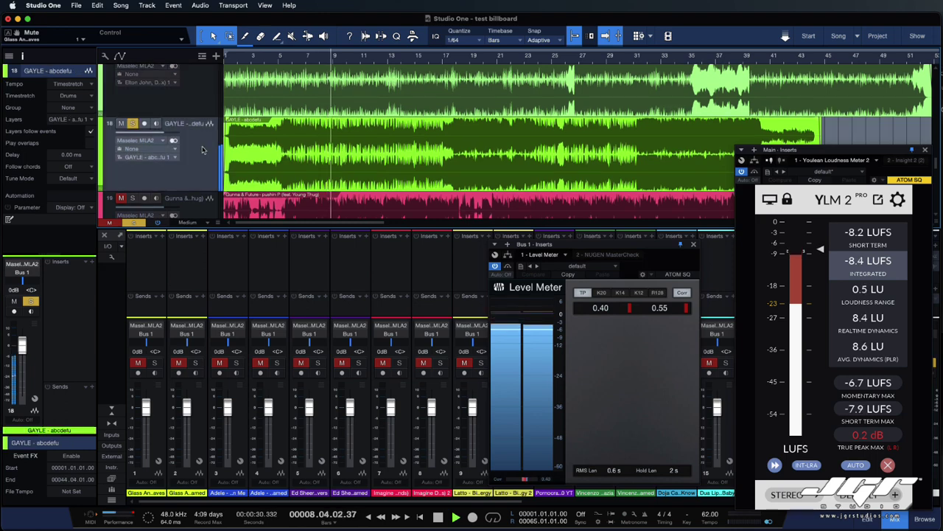
scroll(204, 149, down, 4)
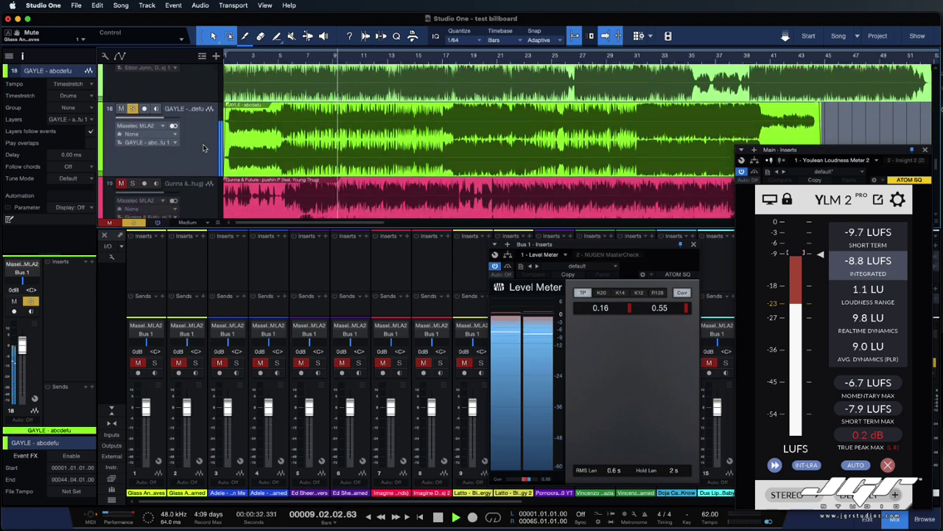
- Switch the solo to Gunna & Future - pushin P on track 19 and check its levels on both meters
scroll(203, 149, down, 2)
click(199, 150)
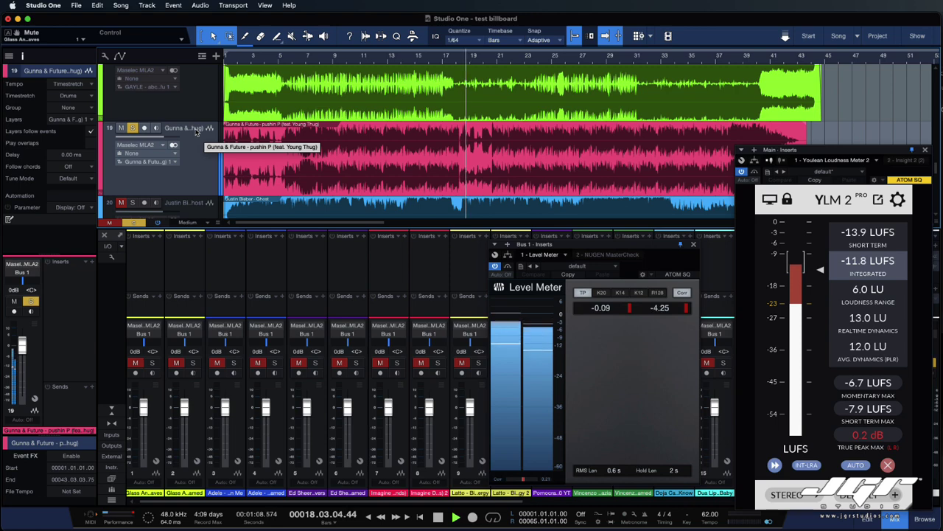
scroll(196, 132, down, 2)
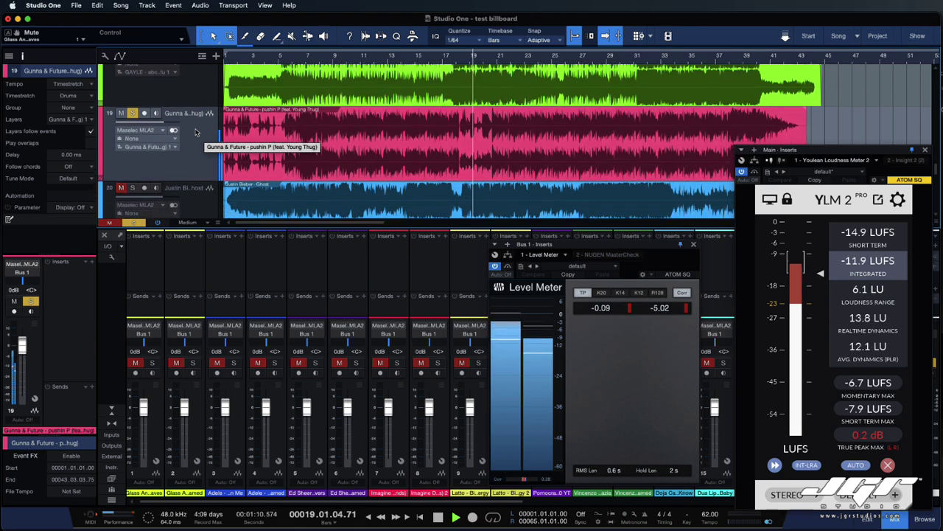
scroll(196, 132, up, 1)
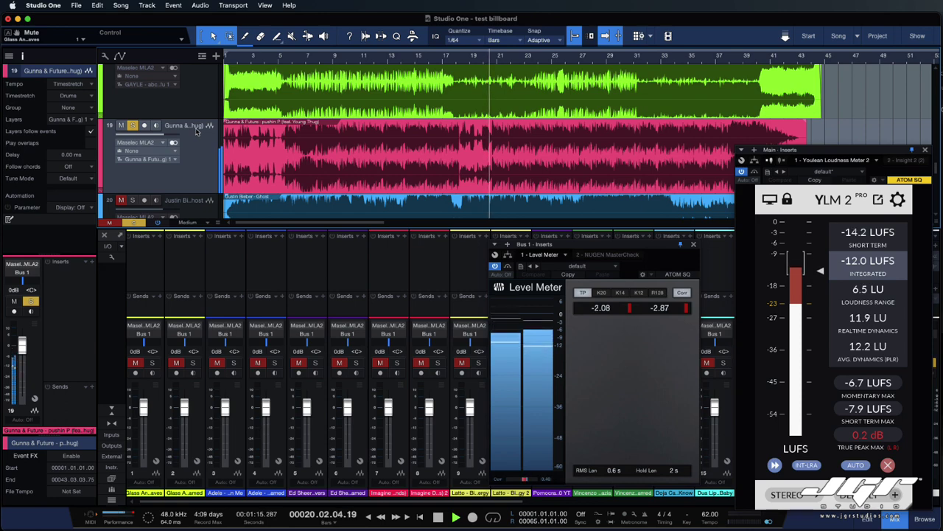
- Switch the solo to Justin Bieber - Ghost on track 20 and then to Lil Durk - AHHH HA on track 21
scroll(196, 132, down, 2)
scroll(196, 132, down, 10)
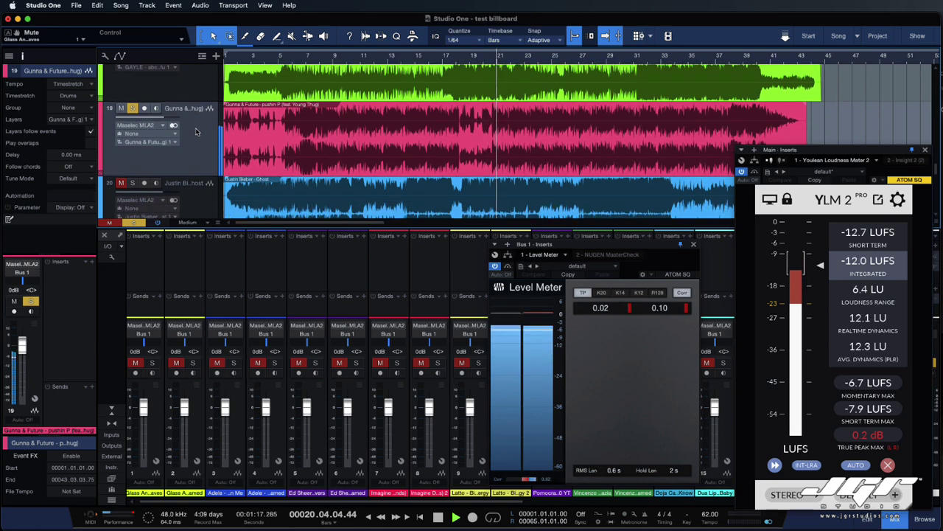
scroll(196, 132, down, 2)
scroll(196, 132, down, 4)
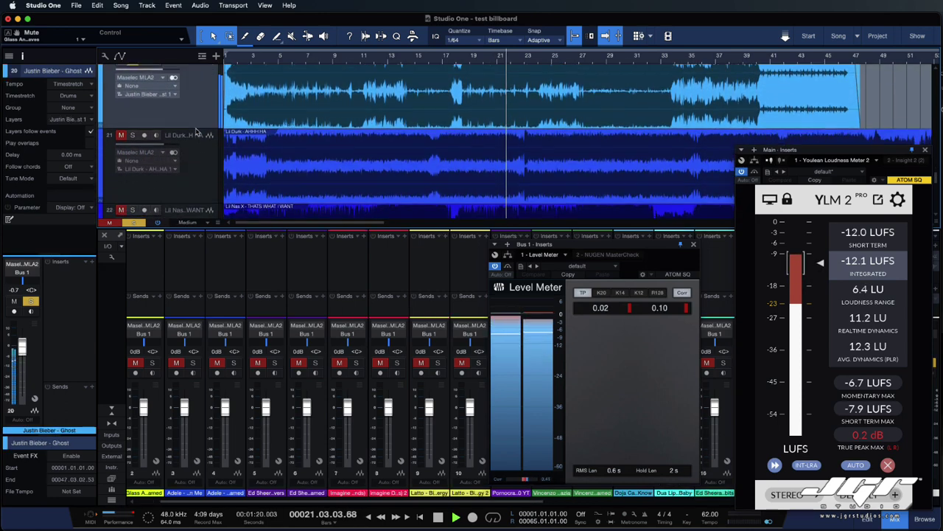
scroll(196, 132, down, 2)
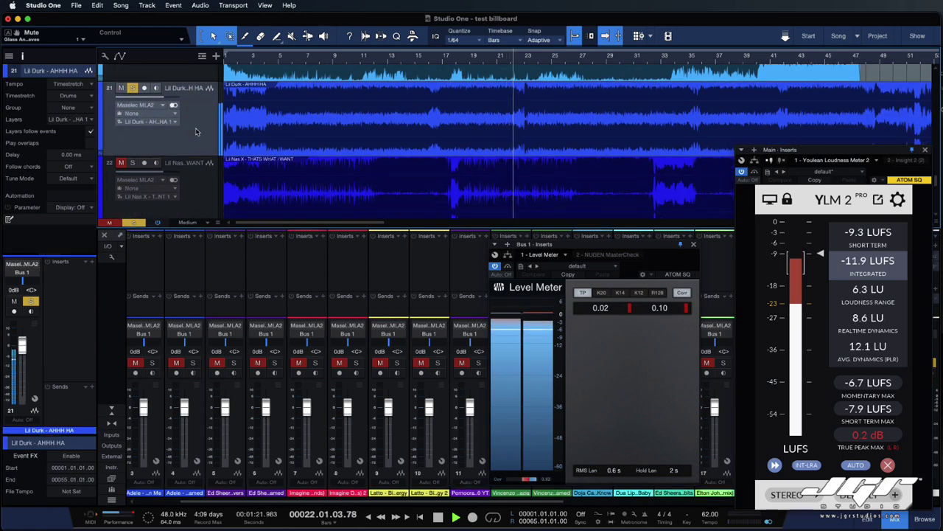
- Switch the solo to Lil Nas X - THATS WHAT I WANT on track 22, then INDUSTRY BABY on track 23, checking the meters
scroll(196, 132, down, 2)
scroll(196, 132, down, 4)
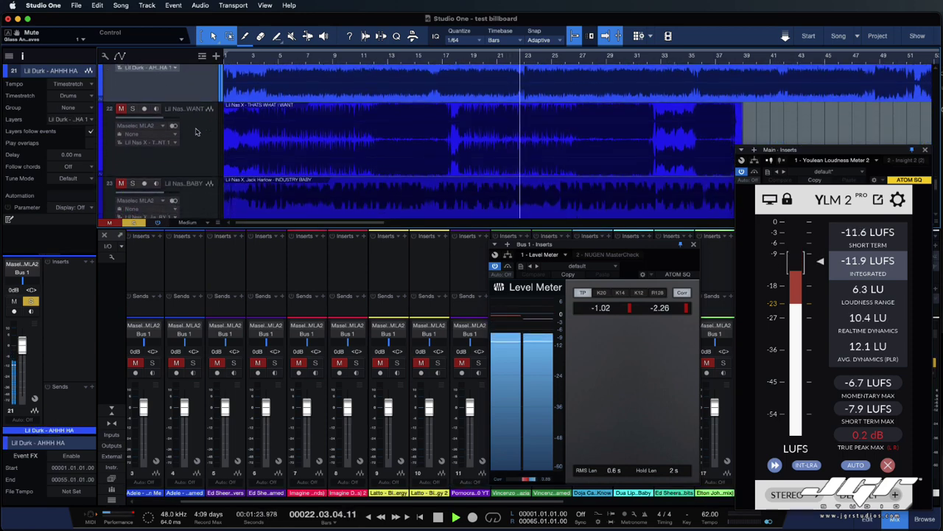
scroll(196, 131, down, 3)
scroll(196, 132, down, 1)
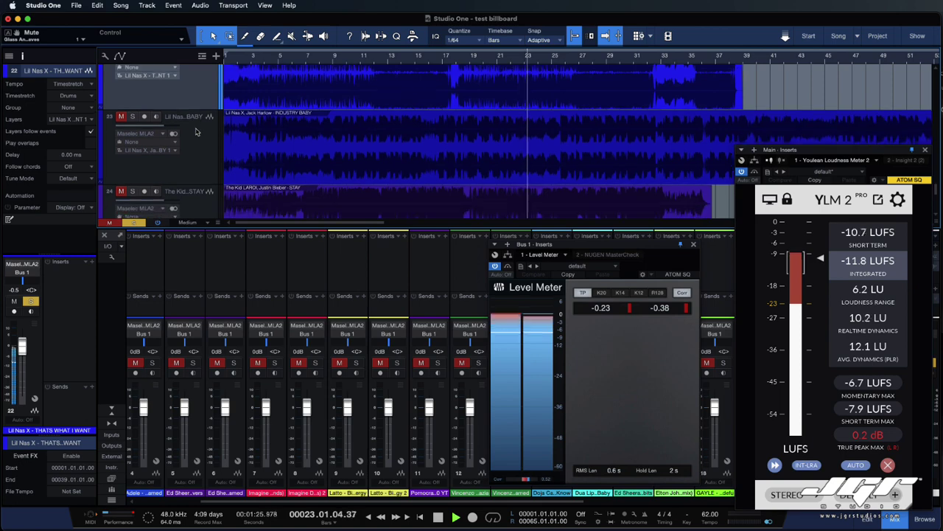
scroll(196, 132, down, 1)
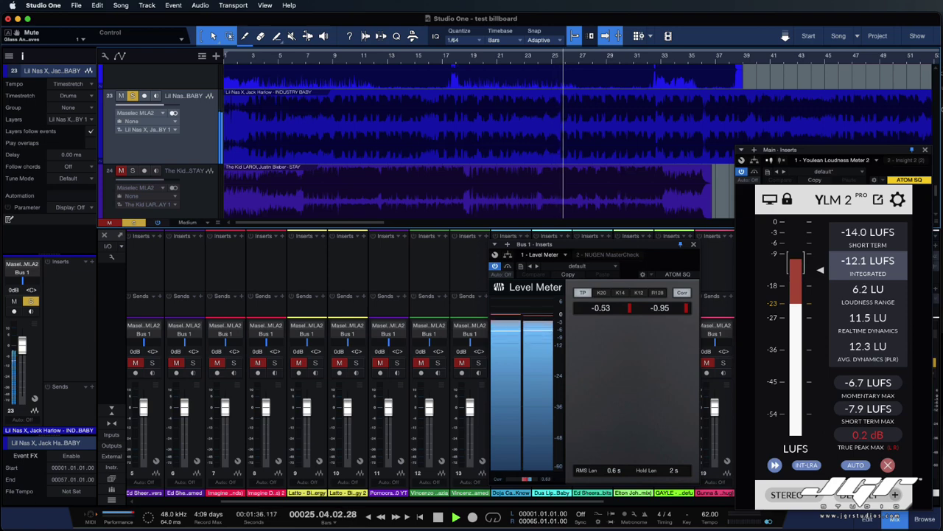
- Switch to TextEdit while INDUSTRY BABY keeps playing
click(942, 109)
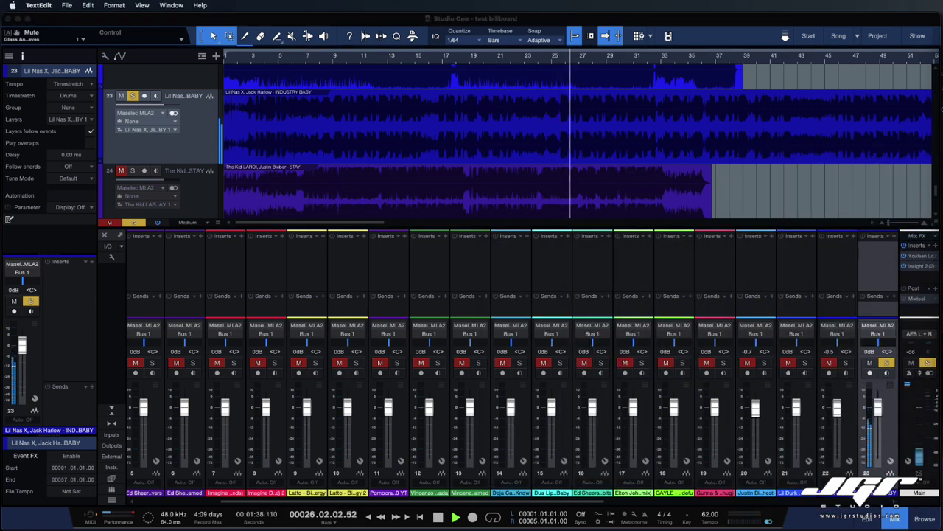